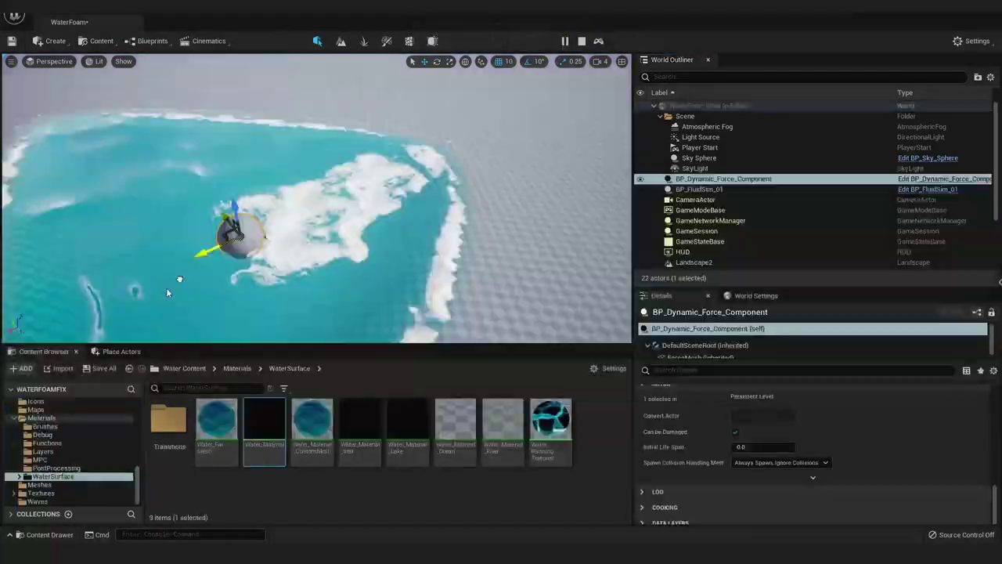
Step: Drag the force sphere through the foamy water, then bring up the Edit menu with Alt+E
{"action": "left_click_drag", "start_coordinate": [166, 292], "coordinate": [165, 158]}
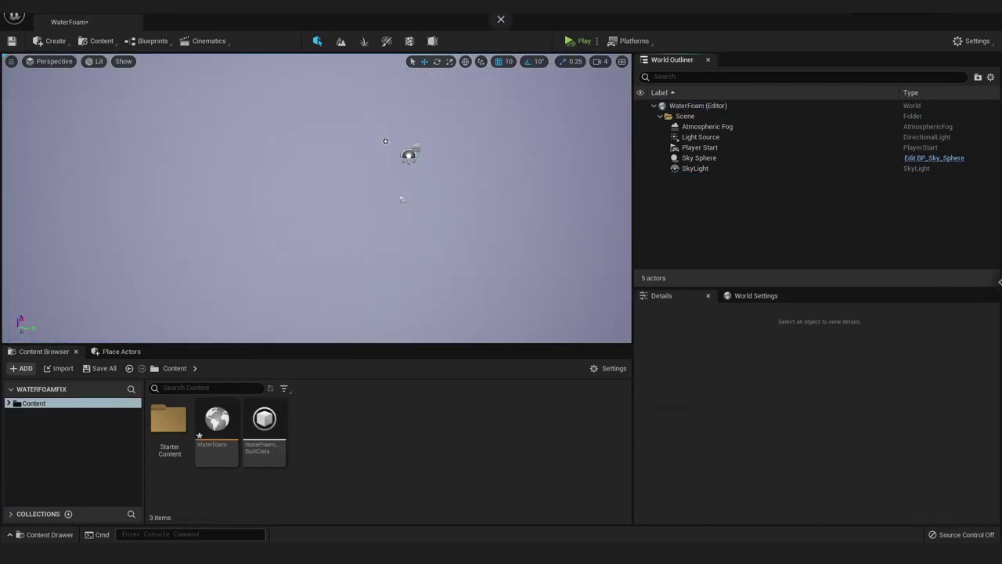
{"action": "key", "text": "alt+e"}
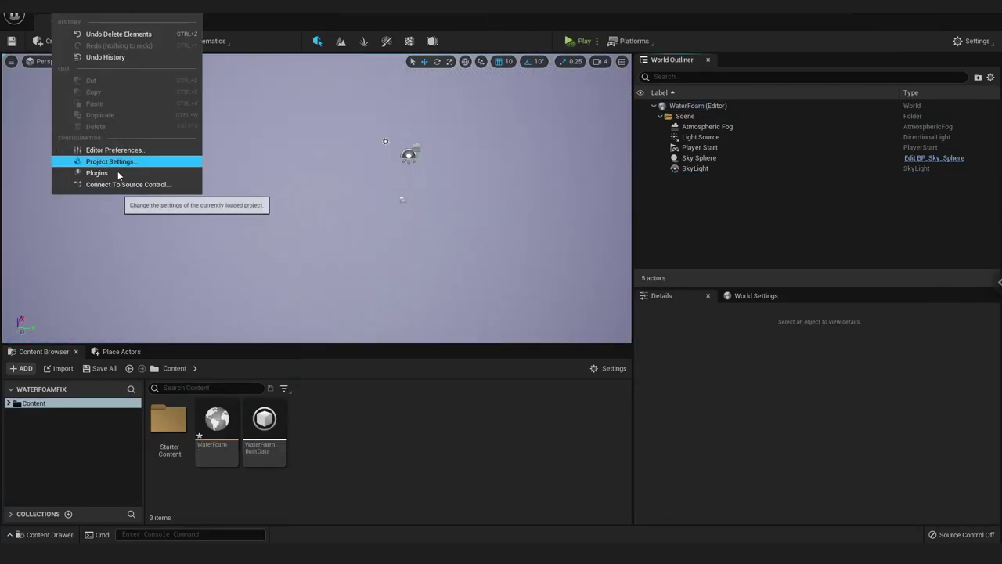
{"action": "left_click", "coordinate": [120, 174]}
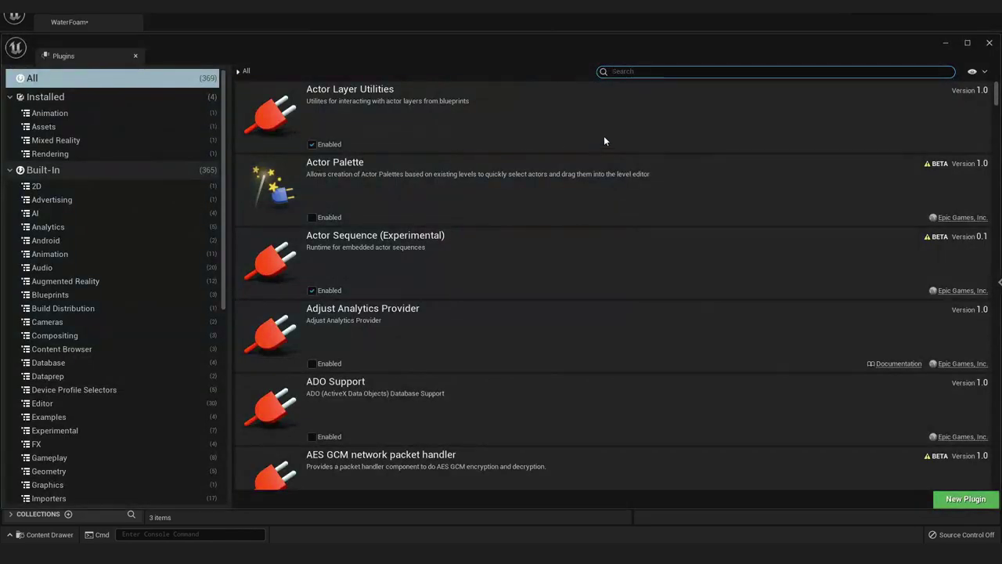
{"action": "left_click", "coordinate": [664, 71]}
{"action": "type", "text": "water"}
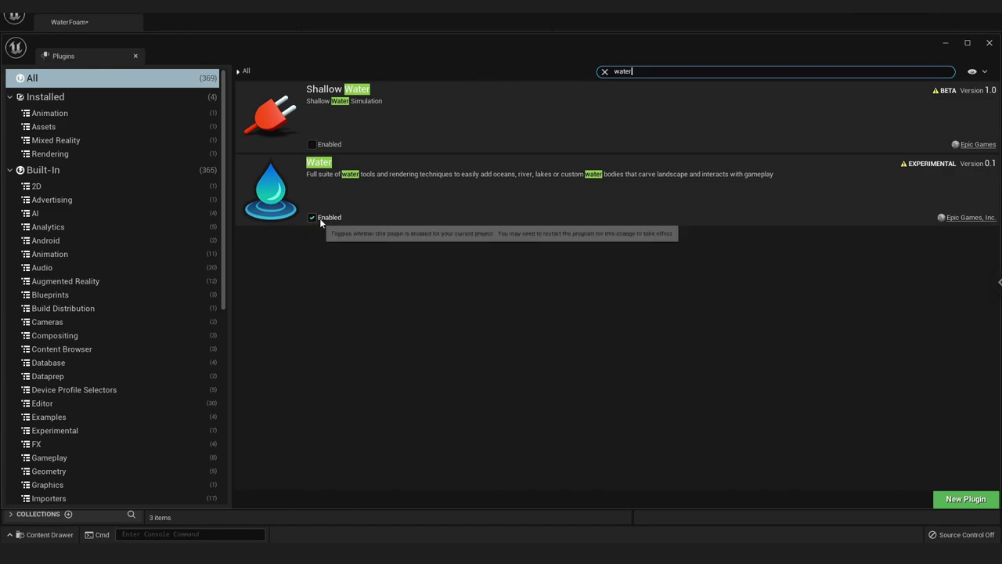
{"action": "left_click", "coordinate": [943, 16]}
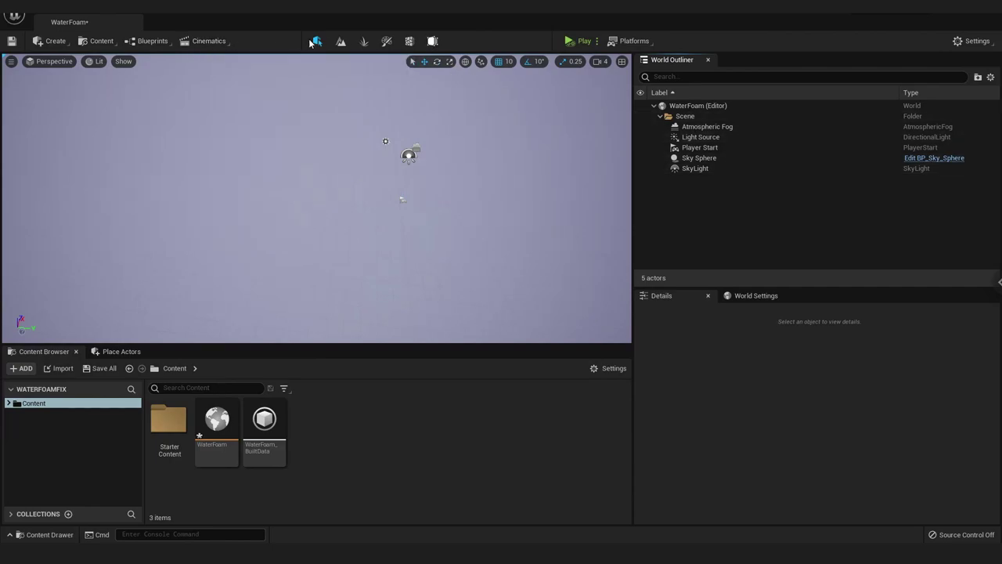
Step: Create a default flat landscape, Landscape2, in Landscape mode and return to Selection Mode
{"action": "left_click", "coordinate": [341, 41]}
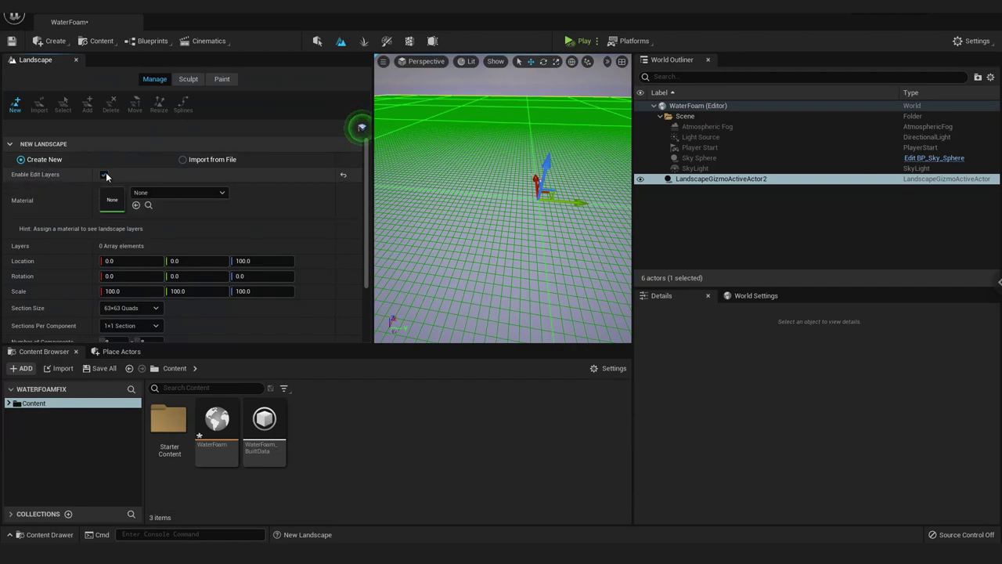
{"action": "scroll", "coordinate": [329, 282], "scroll_direction": "down", "scroll_amount": 2}
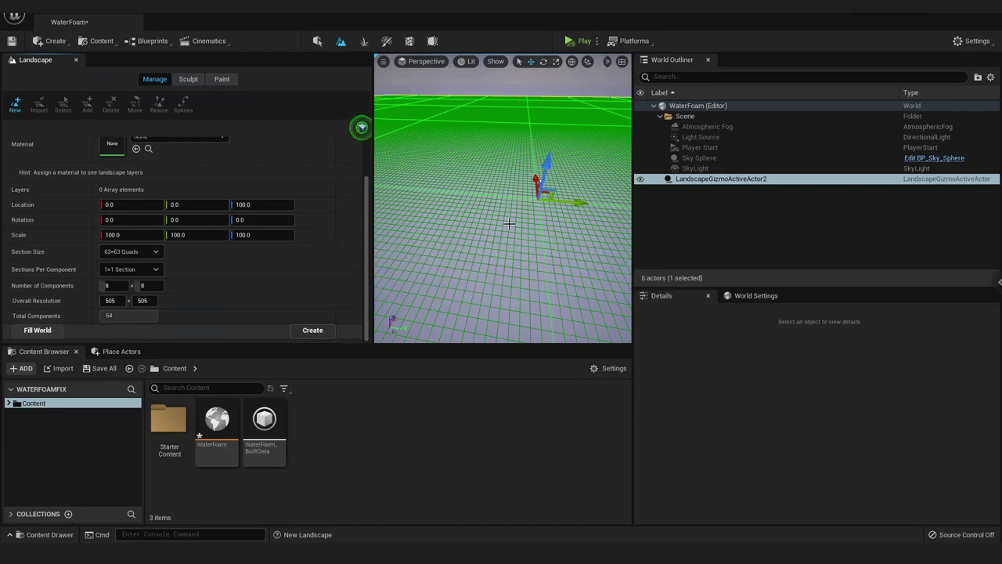
{"action": "left_click", "coordinate": [313, 329]}
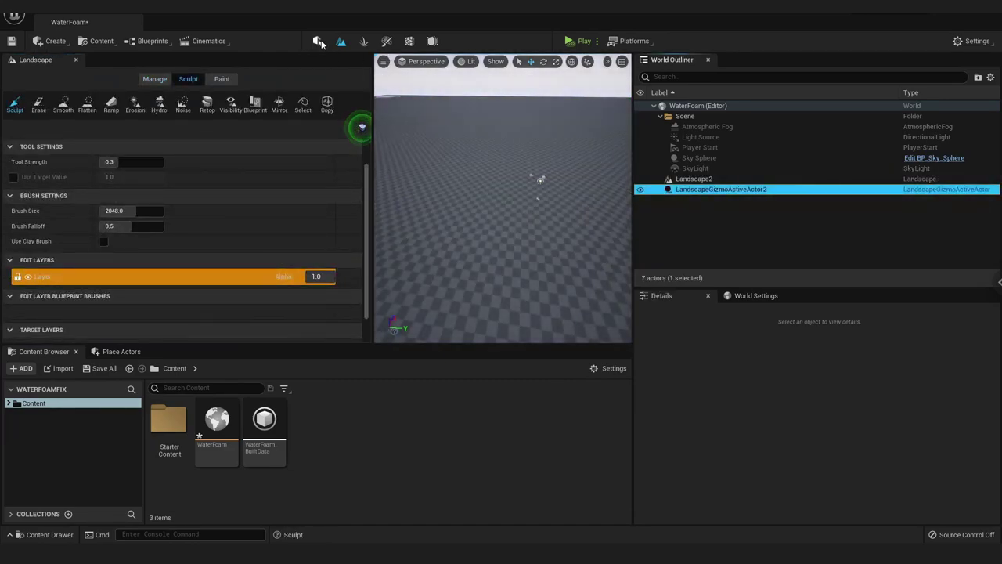
{"action": "left_click", "coordinate": [317, 41]}
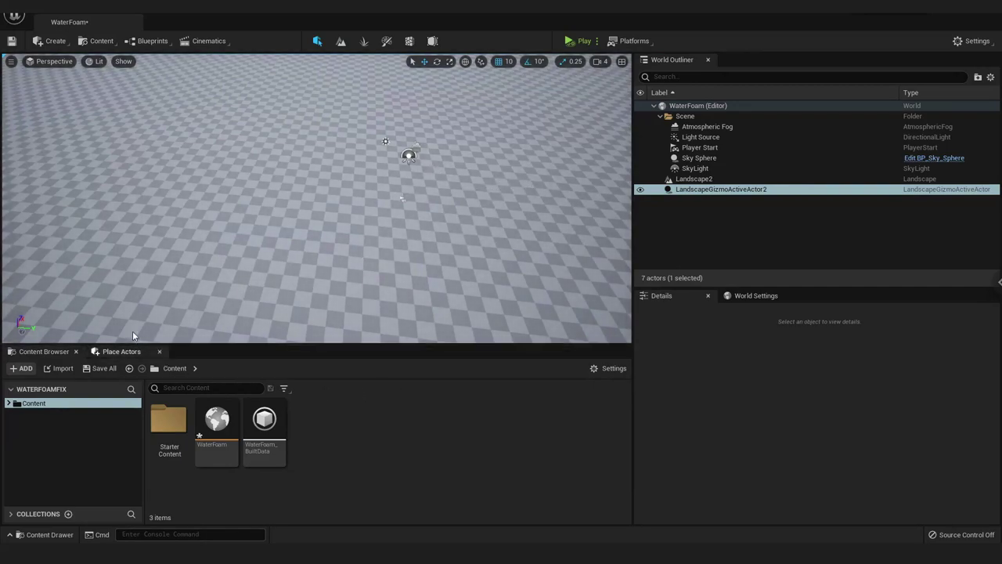
Step: Bring up the Place Actors panel listing the placeable actors
{"action": "left_click", "coordinate": [137, 352]}
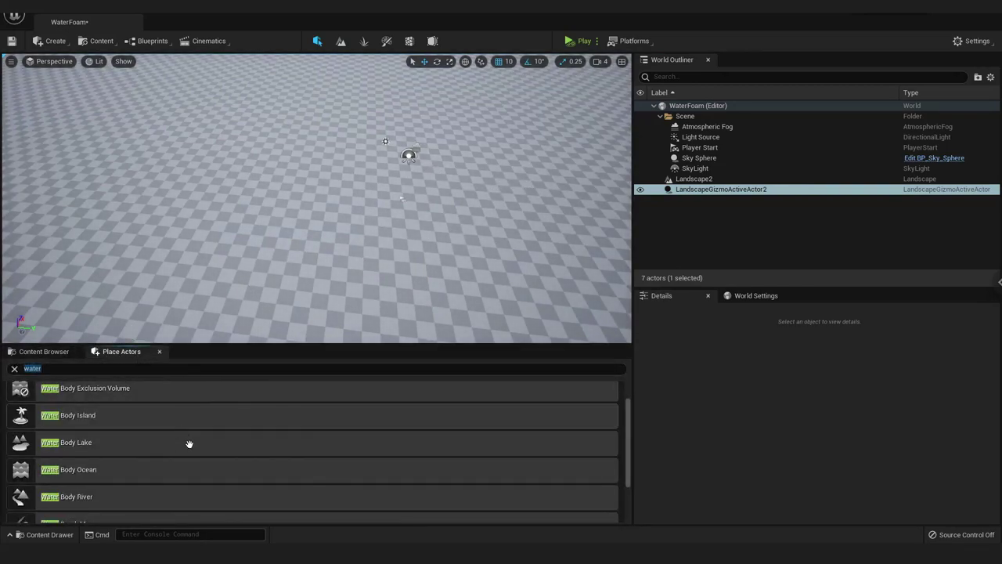
{"action": "scroll", "coordinate": [302, 480], "scroll_direction": "down", "scroll_amount": 1}
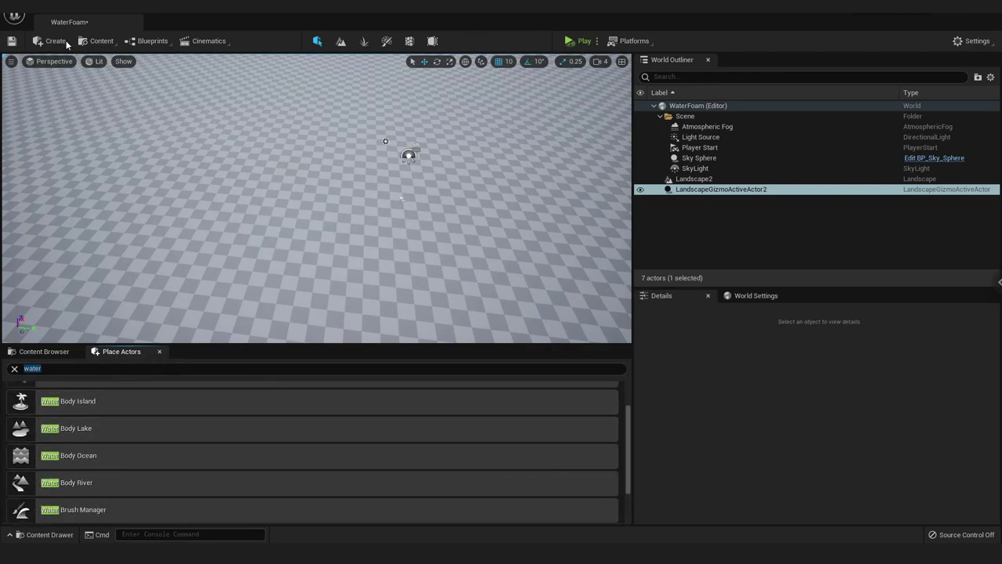
{"action": "left_click", "coordinate": [68, 13]}
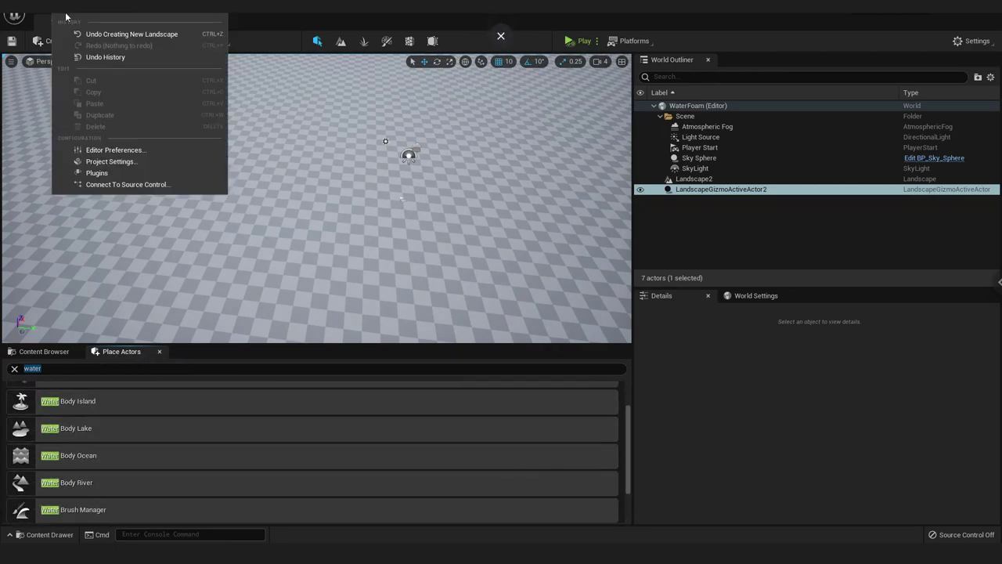
{"action": "left_click", "coordinate": [66, 15]}
{"action": "left_click", "coordinate": [51, 40]}
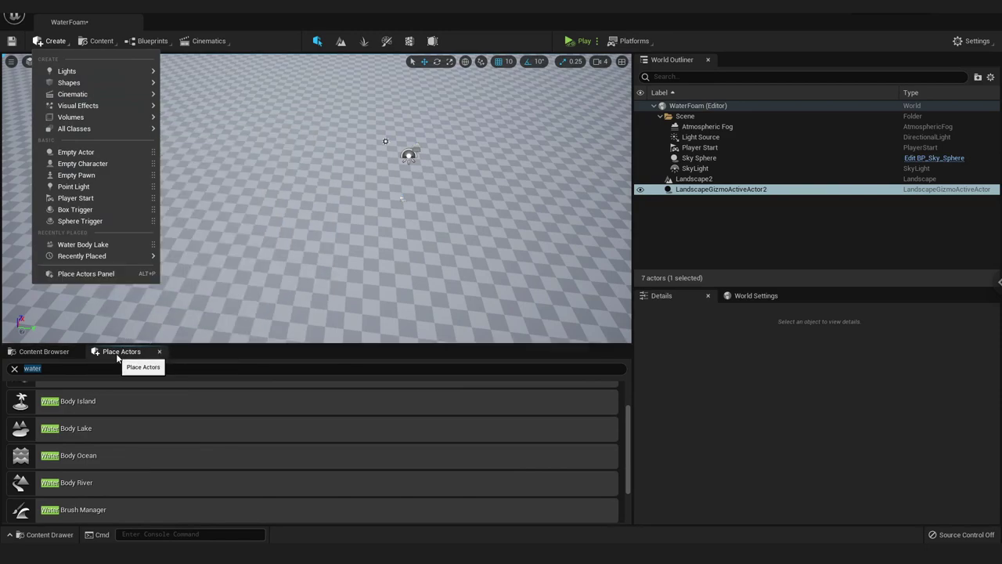
{"action": "scroll", "coordinate": [289, 487], "scroll_direction": "down", "scroll_amount": 2}
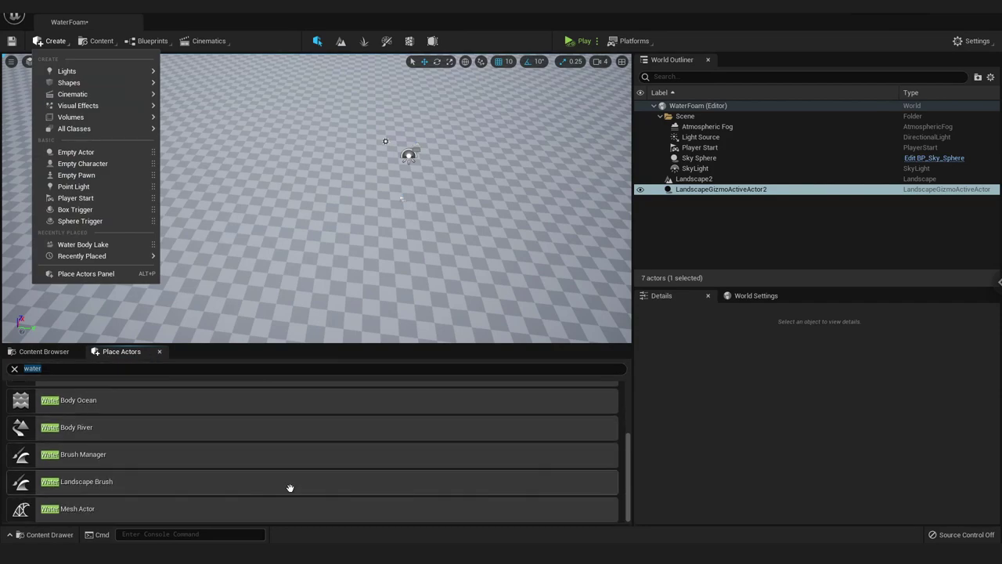
{"action": "scroll", "coordinate": [290, 488], "scroll_direction": "up", "scroll_amount": 4}
Step: Filter the actor list by 'wate' and browse to Water Body Lake
{"action": "left_click", "coordinate": [15, 369]}
{"action": "type", "text": "w"}
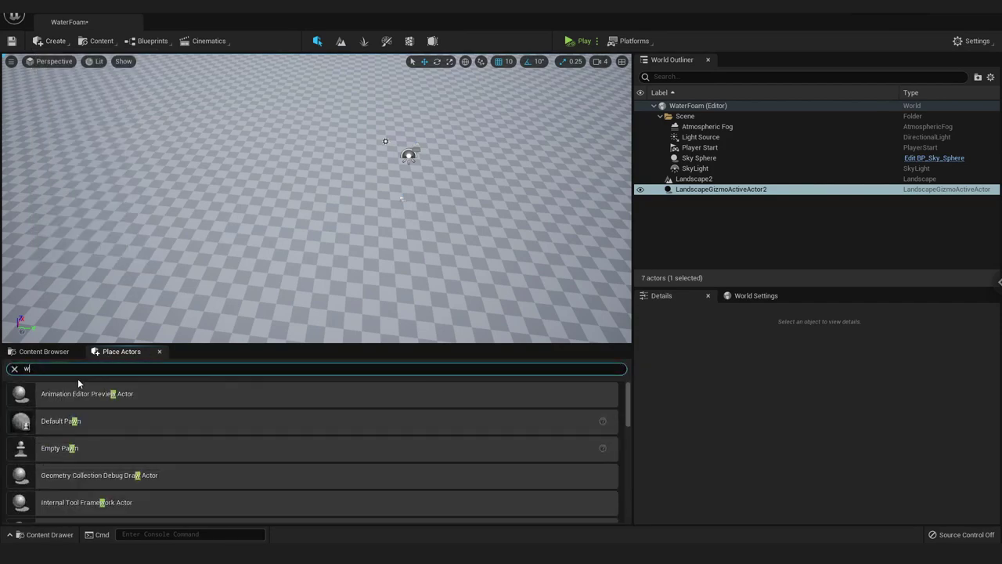
{"action": "type", "text": "ater"}
{"action": "scroll", "coordinate": [257, 480], "scroll_direction": "down", "scroll_amount": 2}
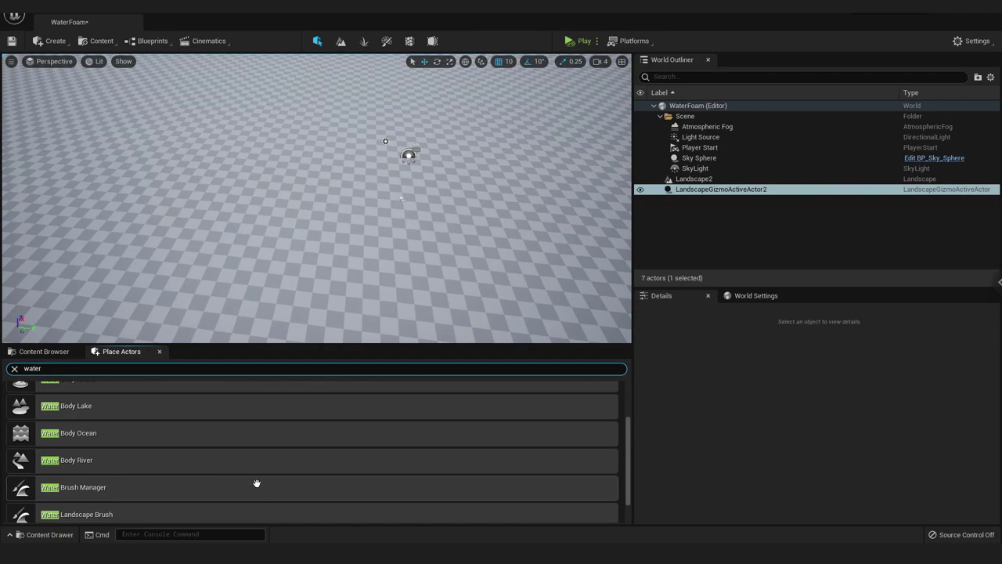
{"action": "scroll", "coordinate": [223, 480], "scroll_direction": "down", "scroll_amount": 1}
{"action": "scroll", "coordinate": [203, 476], "scroll_direction": "up", "scroll_amount": 3}
{"action": "scroll", "coordinate": [156, 474], "scroll_direction": "down", "scroll_amount": 3}
{"action": "scroll", "coordinate": [94, 466], "scroll_direction": "up", "scroll_amount": 1}
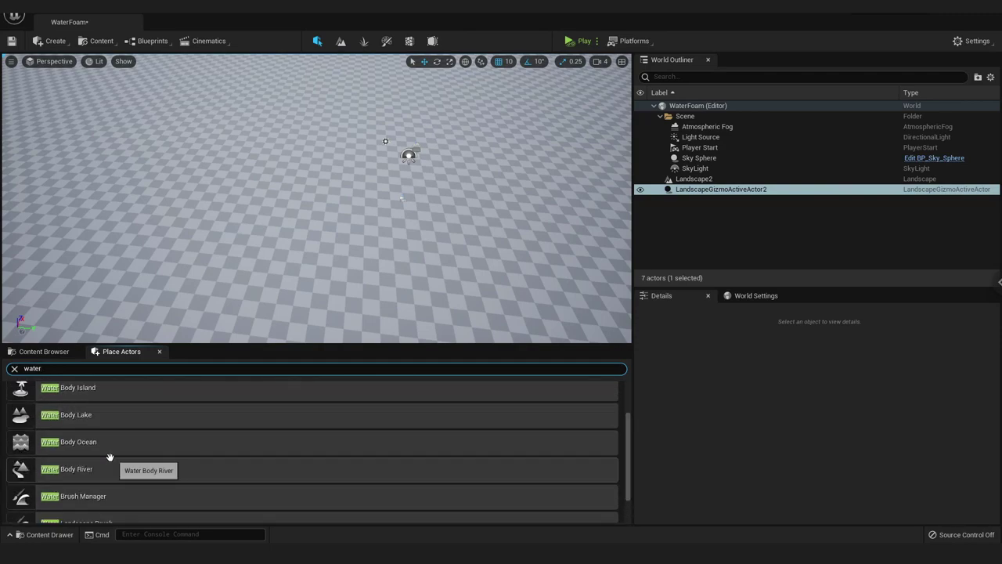
Step: Place a Water Body Lake on the landscape, frame and orbit around it, then show the Content Browser
{"action": "left_click_drag", "start_coordinate": [55, 416], "coordinate": [357, 177]}
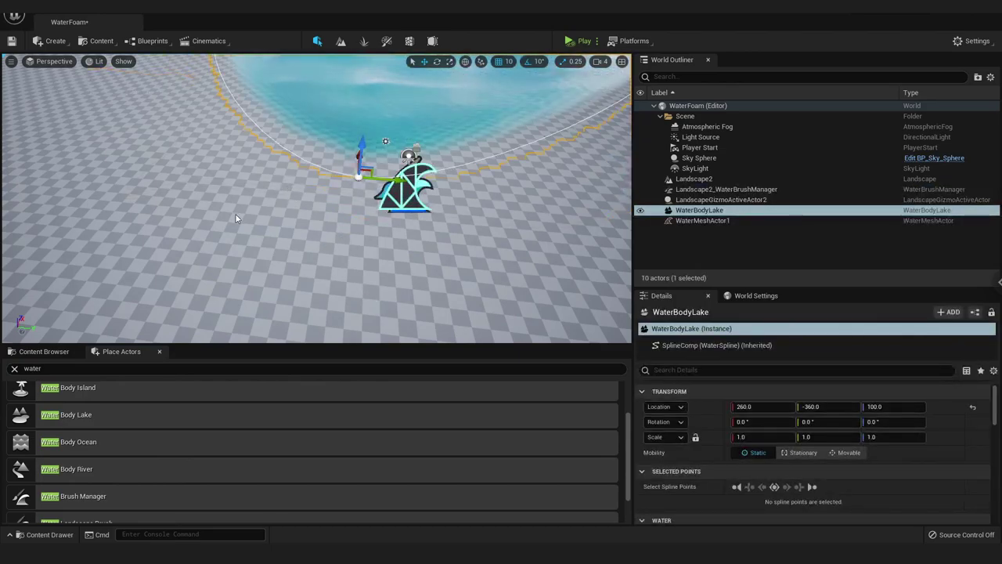
{"action": "key", "text": "f"}
{"action": "mouse_move", "coordinate": [314, 108]}
{"action": "left_mouse_down", "text": "alt"}
{"action": "mouse_move", "coordinate": [284, 204]}
{"action": "mouse_move", "coordinate": [283, 176]}
{"action": "mouse_move", "coordinate": [313, 174]}
{"action": "mouse_move", "coordinate": [279, 188]}
{"action": "mouse_move", "coordinate": [302, 163]}
{"action": "mouse_move", "coordinate": [380, 163]}
{"action": "mouse_move", "coordinate": [368, 188]}
{"action": "left_mouse_up", "text": "alt"}
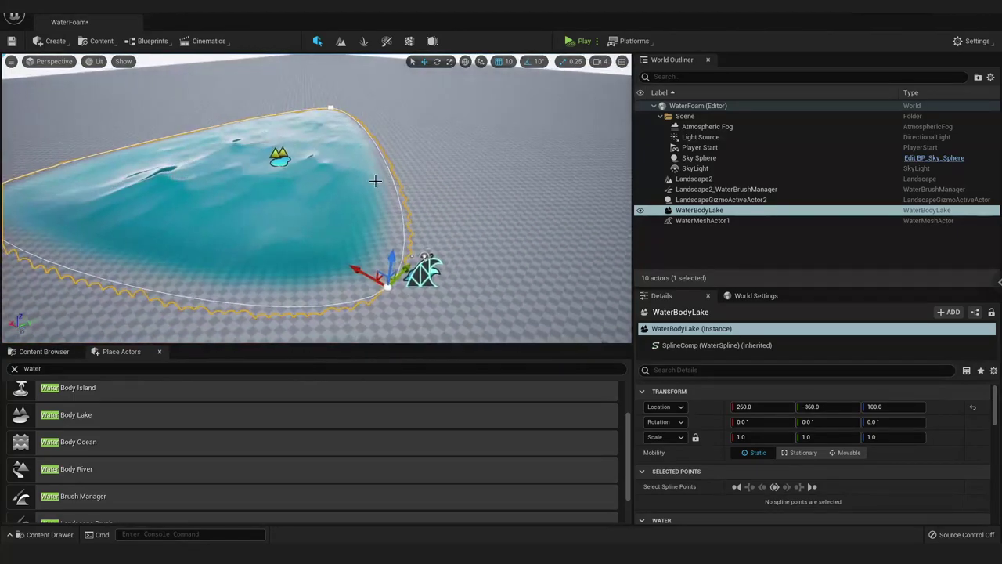
{"action": "left_click", "coordinate": [48, 352]}
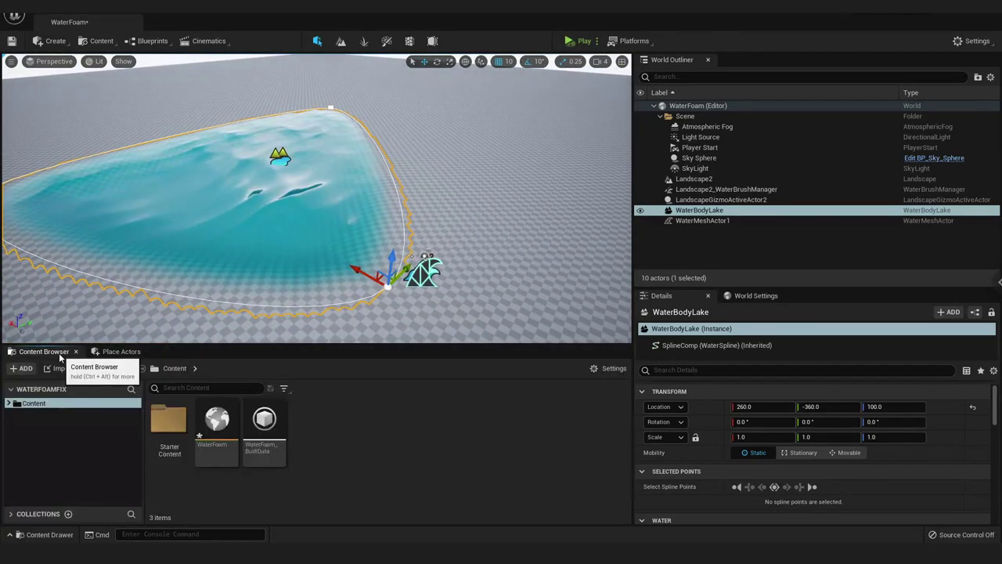
{"action": "left_click", "coordinate": [610, 368]}
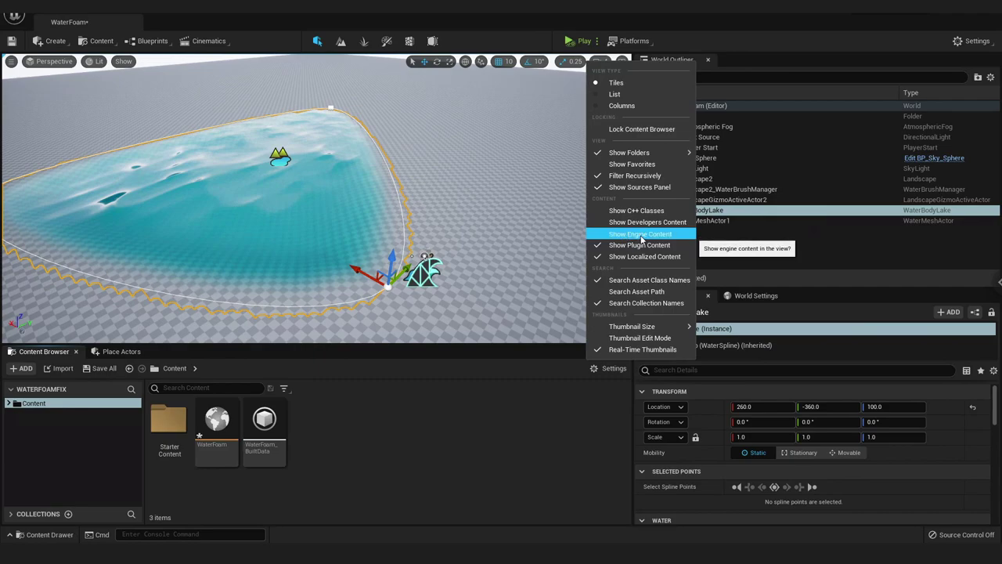
Step: Show engine content and browse to Water Content > FluidSimulation > Blueprints, selecting BP_FluidSim_01
{"action": "left_click", "coordinate": [641, 234]}
{"action": "scroll", "coordinate": [95, 460], "scroll_direction": "down", "scroll_amount": 3}
{"action": "scroll", "coordinate": [90, 462], "scroll_direction": "down", "scroll_amount": 3}
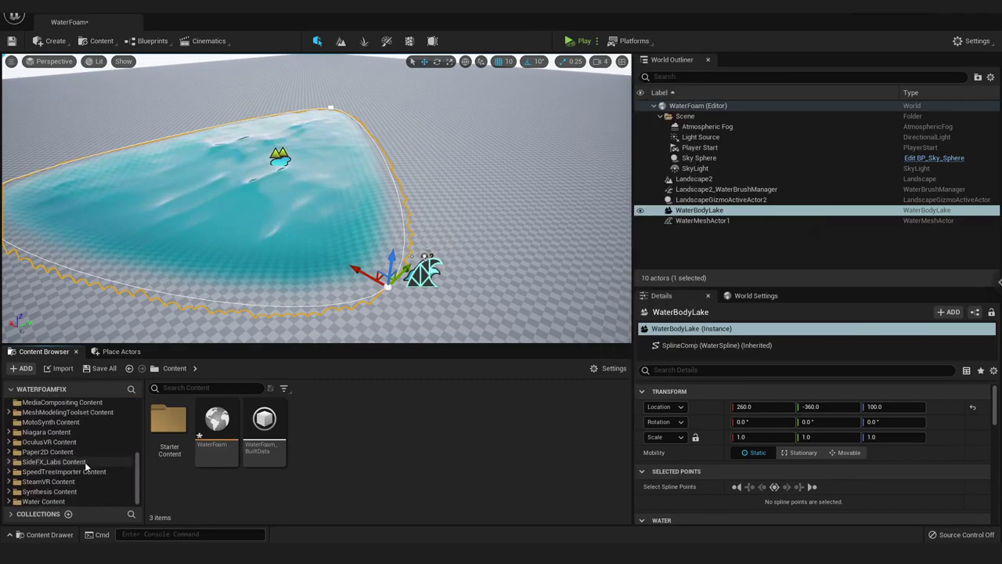
{"action": "left_click", "coordinate": [59, 501]}
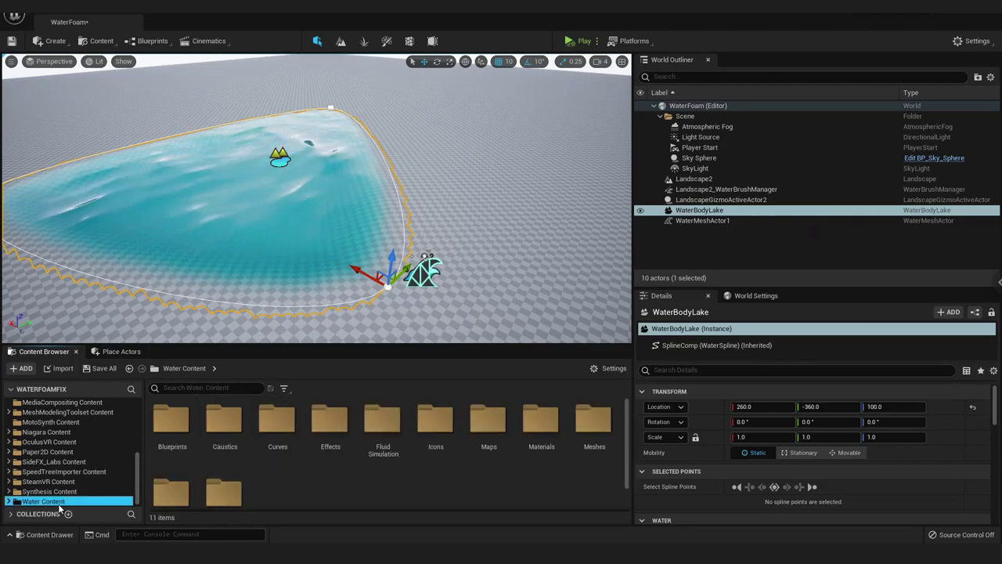
{"action": "double_click", "coordinate": [386, 424]}
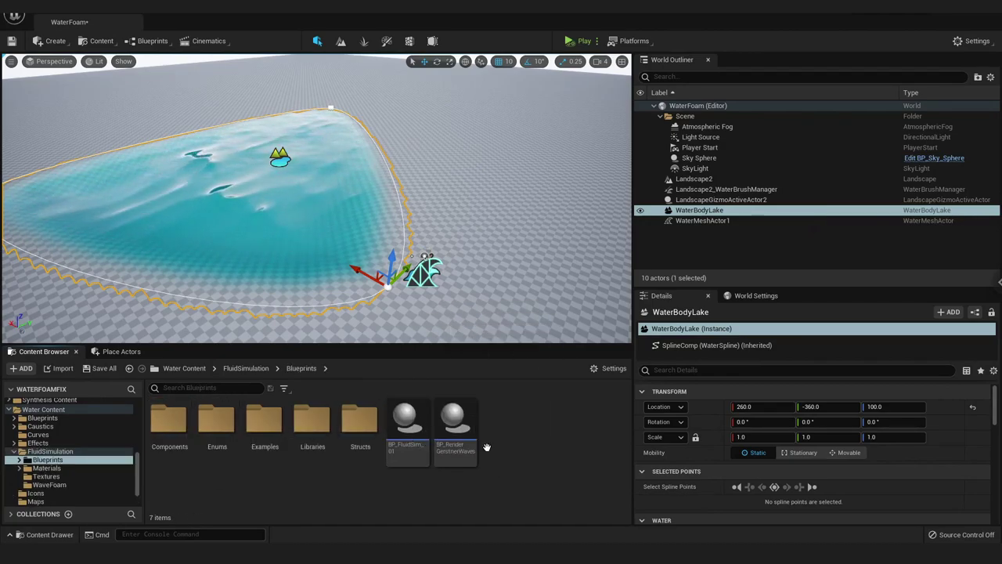
{"action": "left_click", "coordinate": [409, 415]}
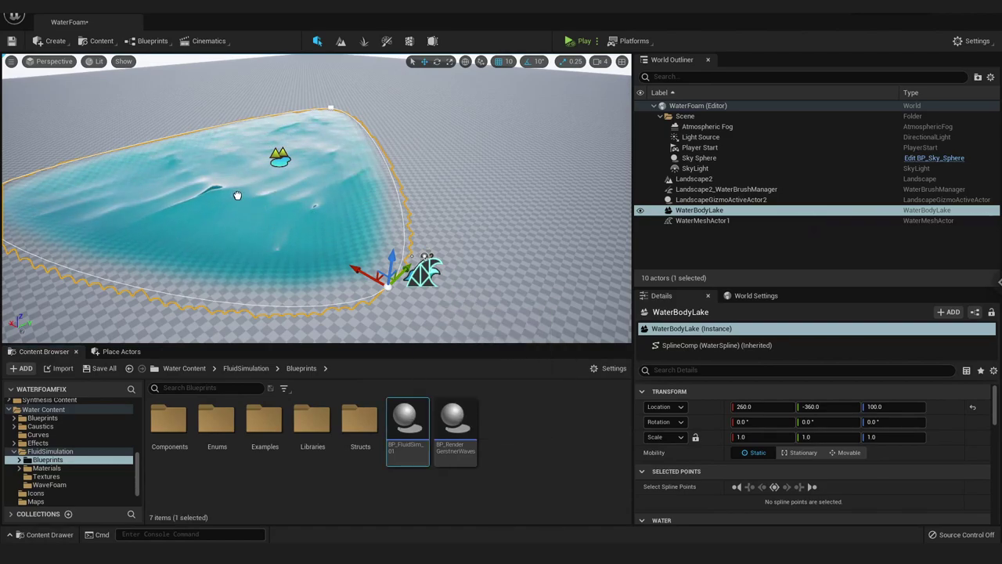
Step: Place BP_FluidSim_01 on the lake and bring its Simulation settings into view
{"action": "left_click_drag", "start_coordinate": [235, 193], "coordinate": [234, 193]}
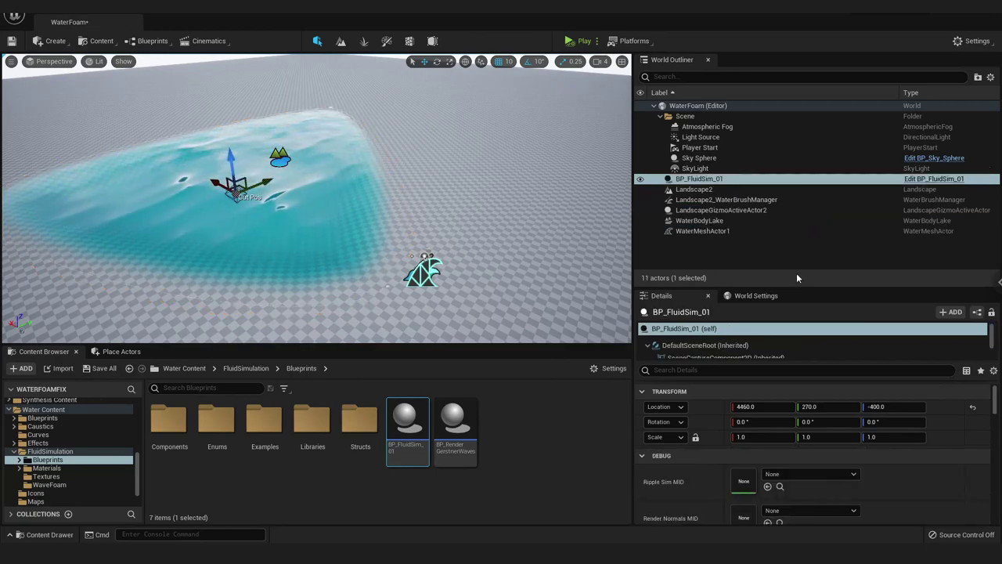
{"action": "scroll", "coordinate": [941, 460], "scroll_direction": "down", "scroll_amount": 2}
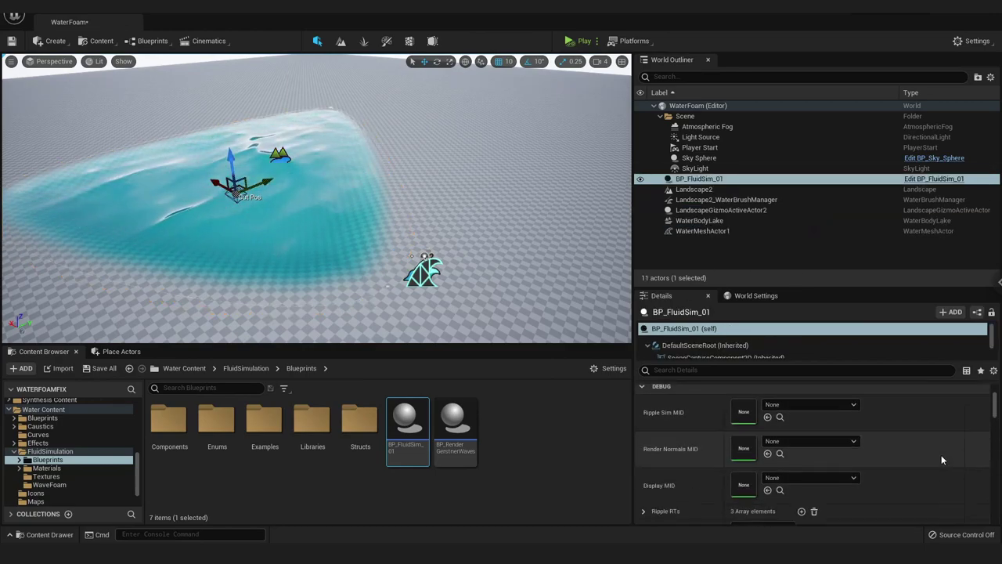
{"action": "scroll", "coordinate": [952, 439], "scroll_direction": "down", "scroll_amount": 1}
{"action": "scroll", "coordinate": [946, 450], "scroll_direction": "down", "scroll_amount": 1}
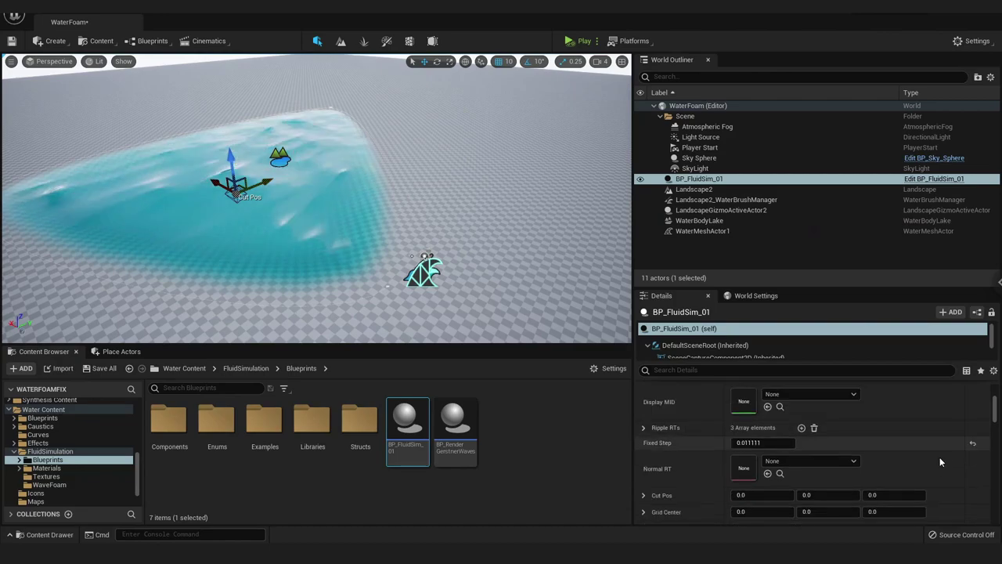
{"action": "scroll", "coordinate": [947, 462], "scroll_direction": "down", "scroll_amount": 1}
{"action": "scroll", "coordinate": [952, 483], "scroll_direction": "down", "scroll_amount": 1}
{"action": "scroll", "coordinate": [949, 462], "scroll_direction": "down", "scroll_amount": 1}
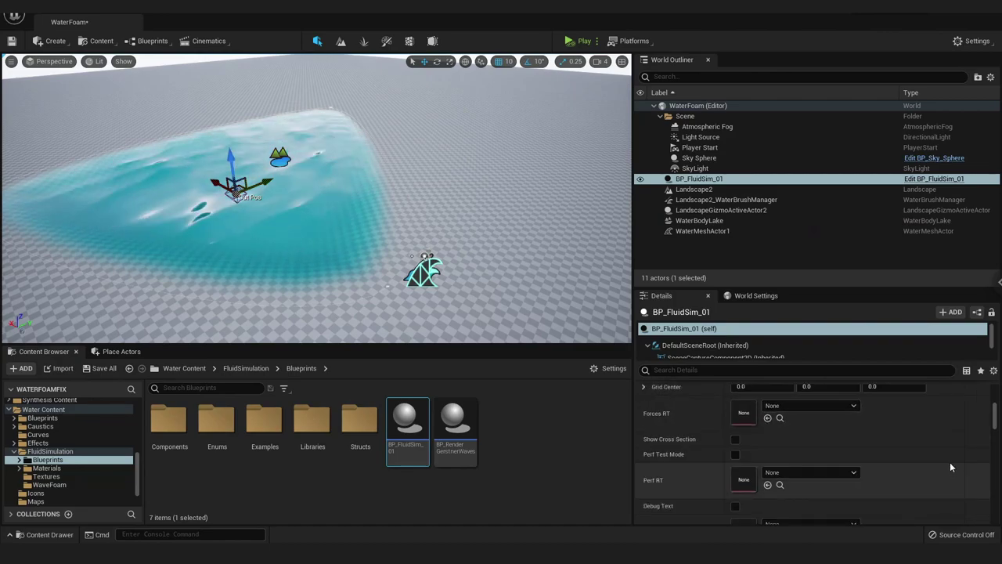
{"action": "scroll", "coordinate": [950, 462], "scroll_direction": "down", "scroll_amount": 1}
{"action": "scroll", "coordinate": [952, 468], "scroll_direction": "up", "scroll_amount": 1}
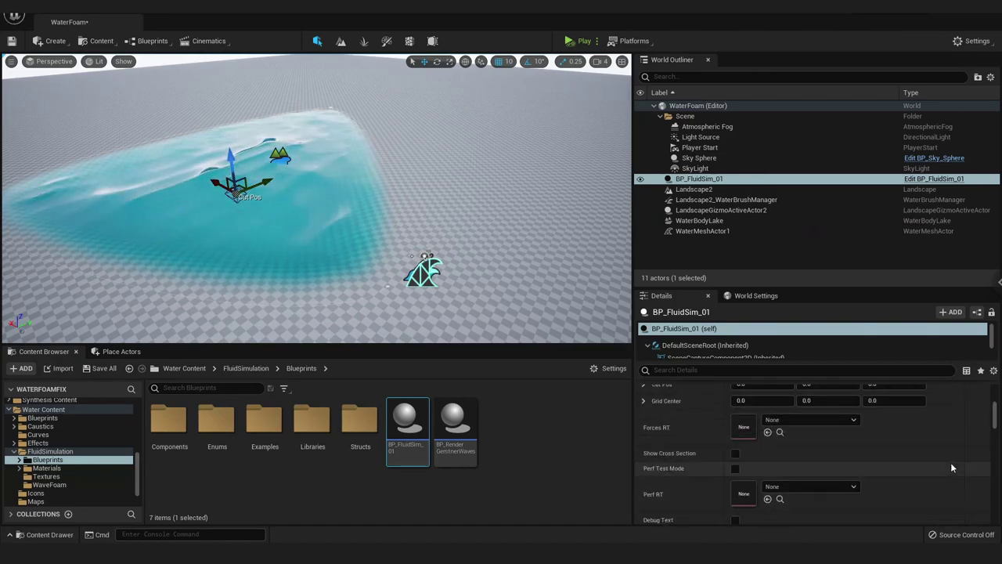
{"action": "scroll", "coordinate": [951, 462], "scroll_direction": "up", "scroll_amount": 1}
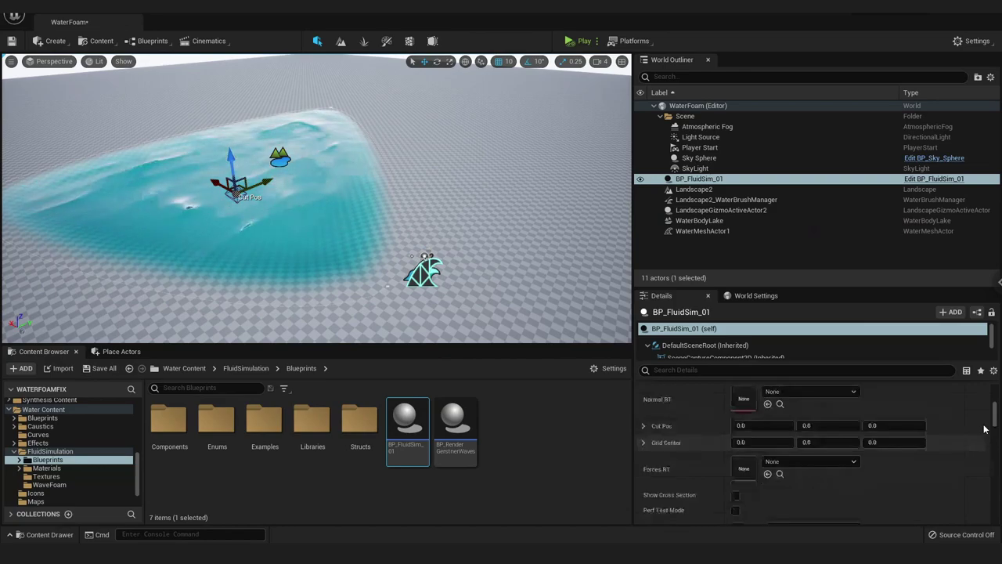
{"action": "scroll", "coordinate": [993, 381], "scroll_direction": "up", "scroll_amount": 3}
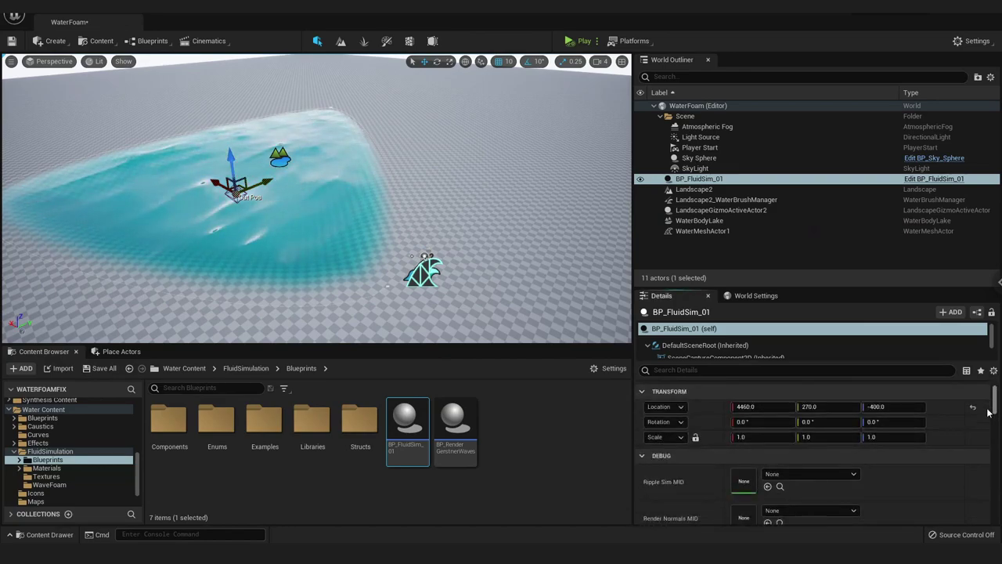
{"action": "scroll", "coordinate": [988, 413], "scroll_direction": "down", "scroll_amount": 2}
{"action": "scroll", "coordinate": [987, 423], "scroll_direction": "down", "scroll_amount": 2}
{"action": "scroll", "coordinate": [986, 430], "scroll_direction": "down", "scroll_amount": 1}
{"action": "scroll", "coordinate": [985, 436], "scroll_direction": "down", "scroll_amount": 2}
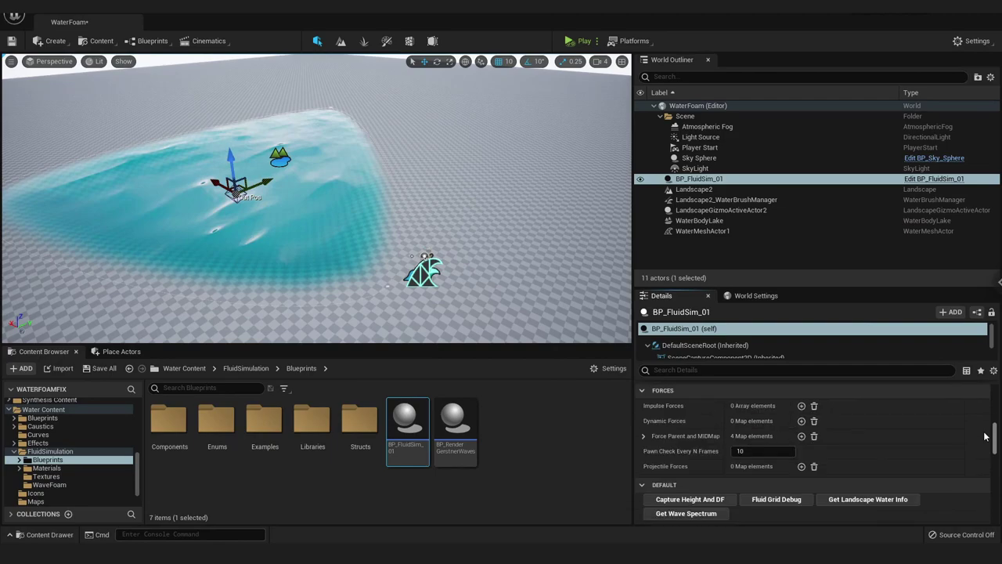
{"action": "scroll", "coordinate": [887, 468], "scroll_direction": "down", "scroll_amount": 1}
{"action": "scroll", "coordinate": [947, 483], "scroll_direction": "down", "scroll_amount": 2}
{"action": "scroll", "coordinate": [947, 484], "scroll_direction": "down", "scroll_amount": 2}
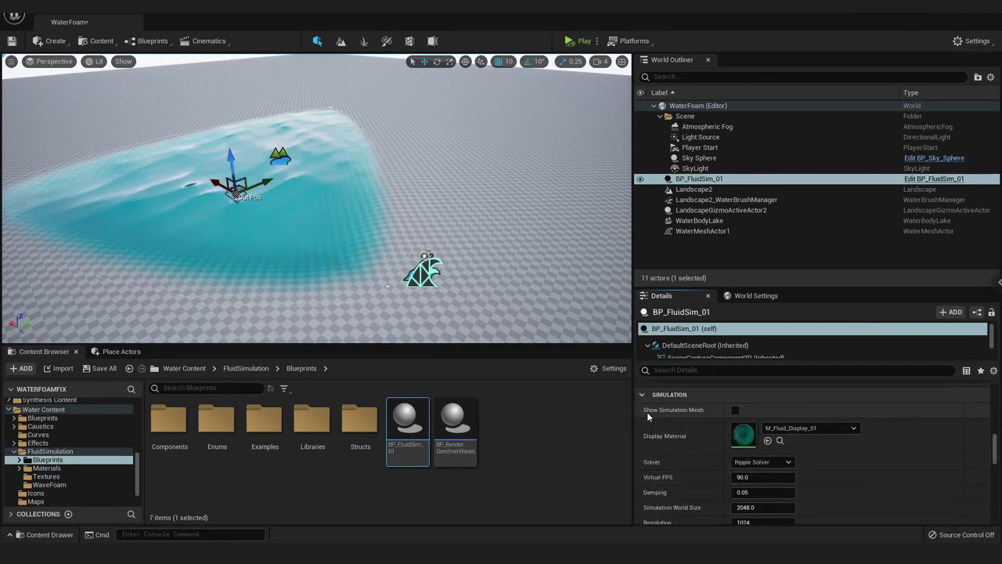
Step: Show the simulation mesh and set Simulation World Size to 60000
{"action": "left_click", "coordinate": [735, 410]}
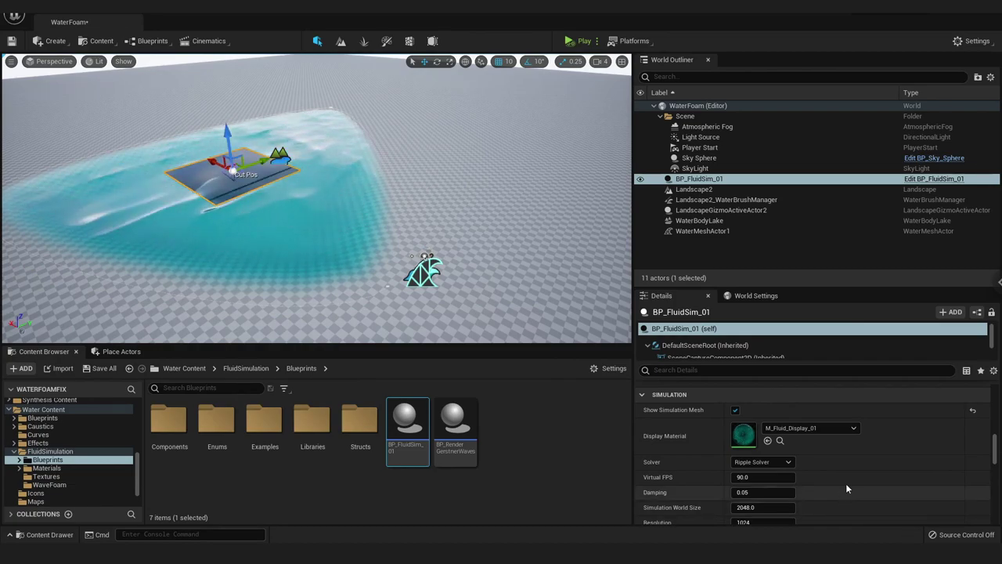
{"action": "scroll", "coordinate": [845, 483], "scroll_direction": "down", "scroll_amount": 2}
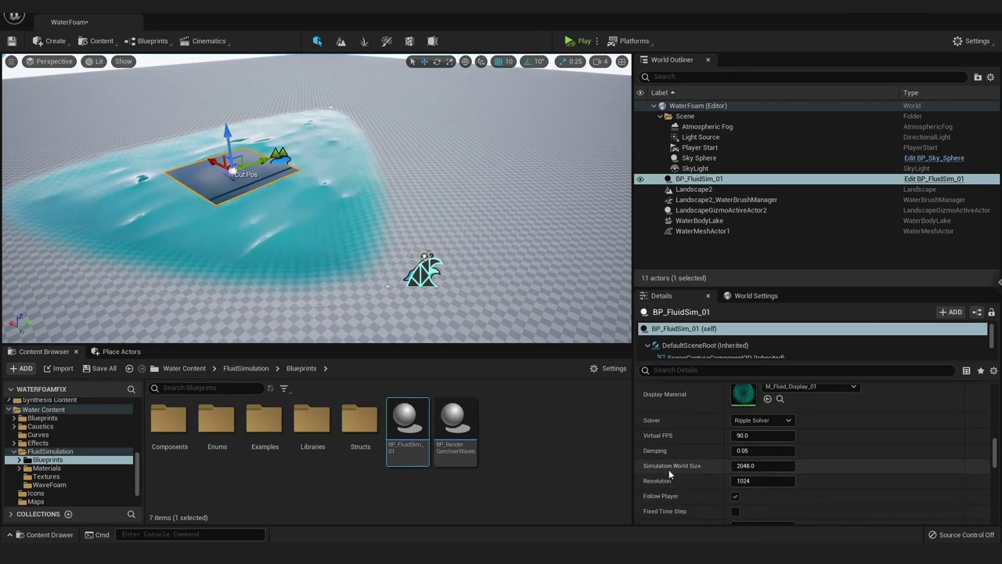
{"action": "left_click", "coordinate": [765, 465]}
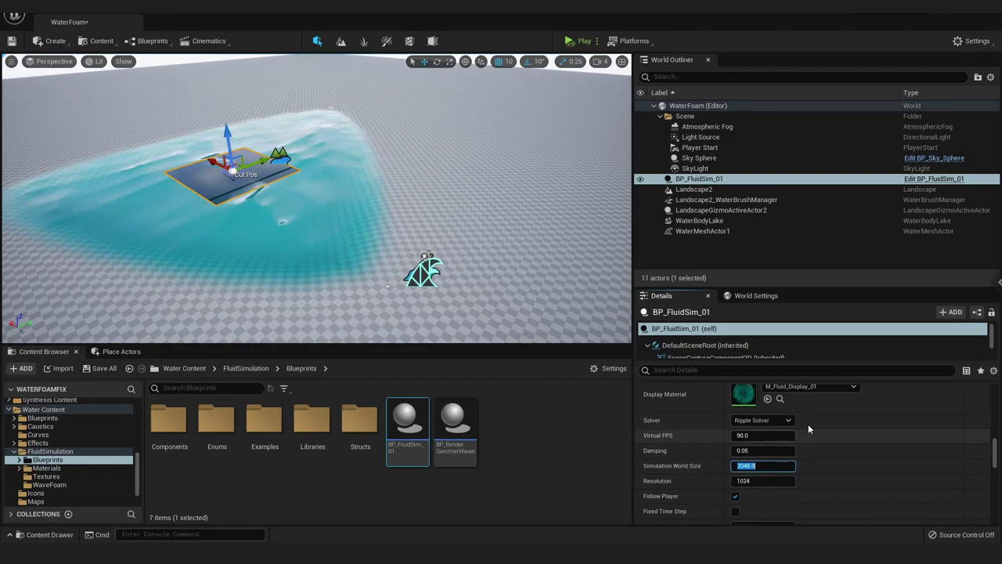
{"action": "left_click", "coordinate": [782, 421]}
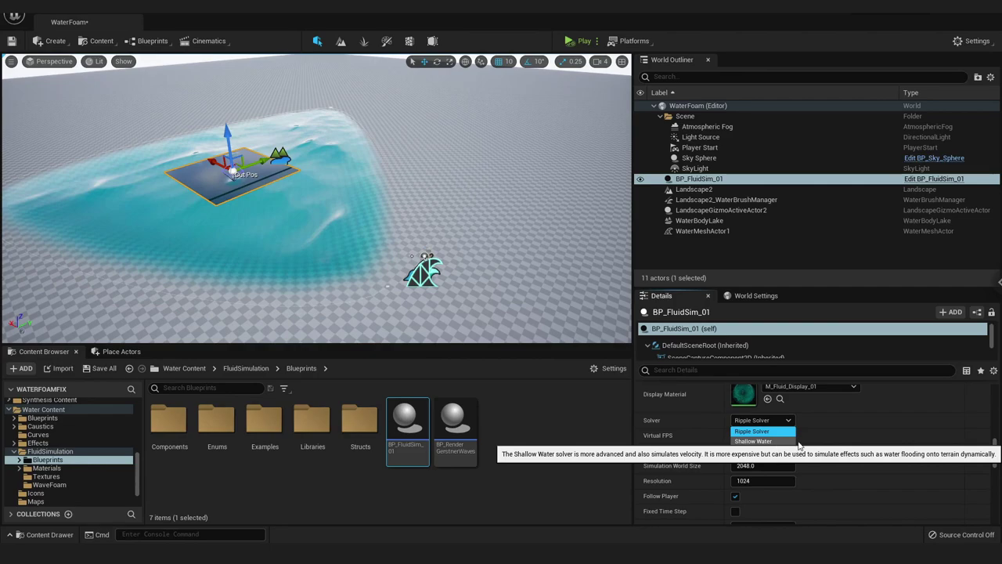
{"action": "left_click", "coordinate": [762, 467]}
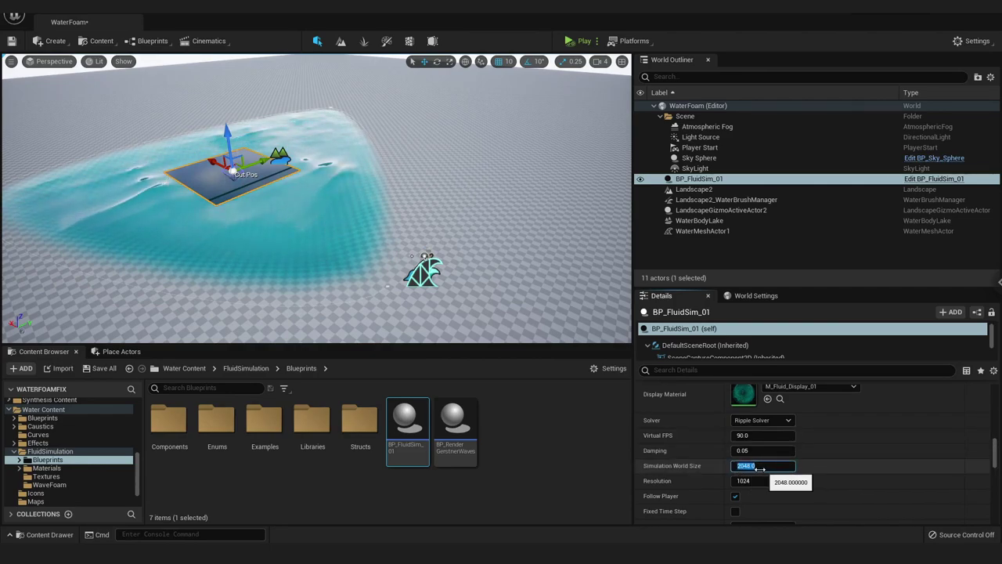
{"action": "type", "text": "60"}
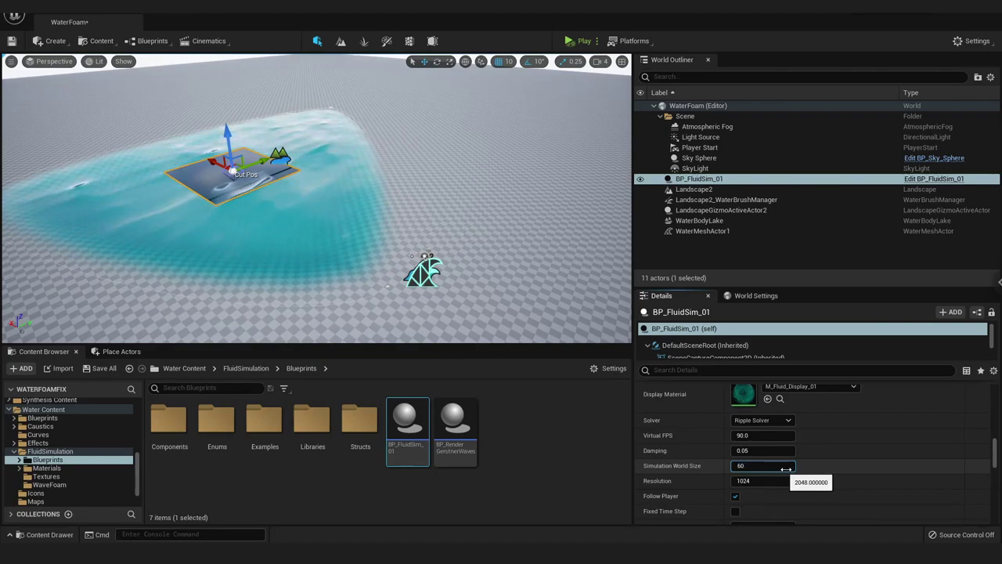
{"action": "type", "text": "00"}
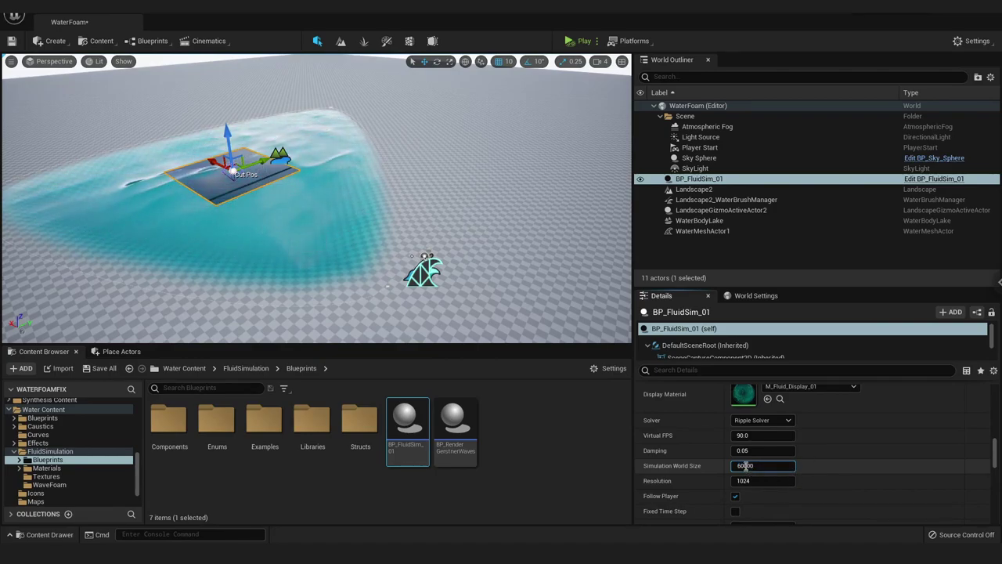
{"action": "type", "text": "0"}
{"action": "key", "text": "Return"}
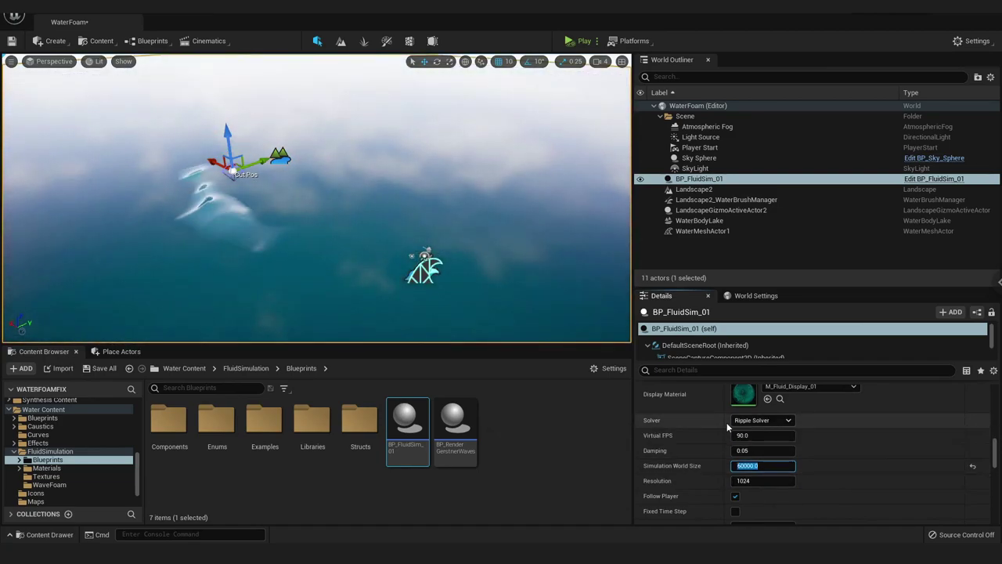
Step: Switch the solver to Shallow Water with damping 0.1
{"action": "left_click", "coordinate": [752, 421]}
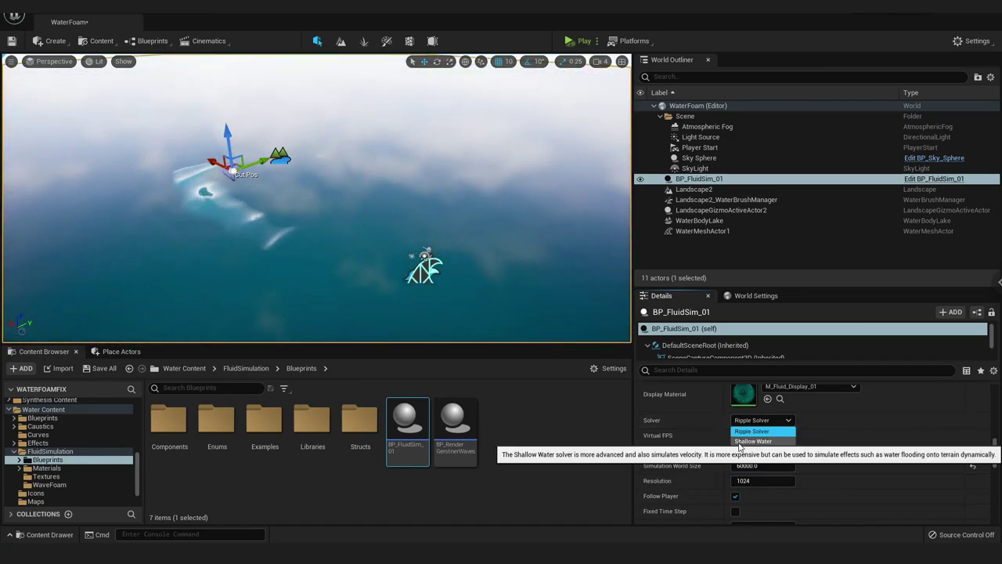
{"action": "left_click", "coordinate": [744, 441]}
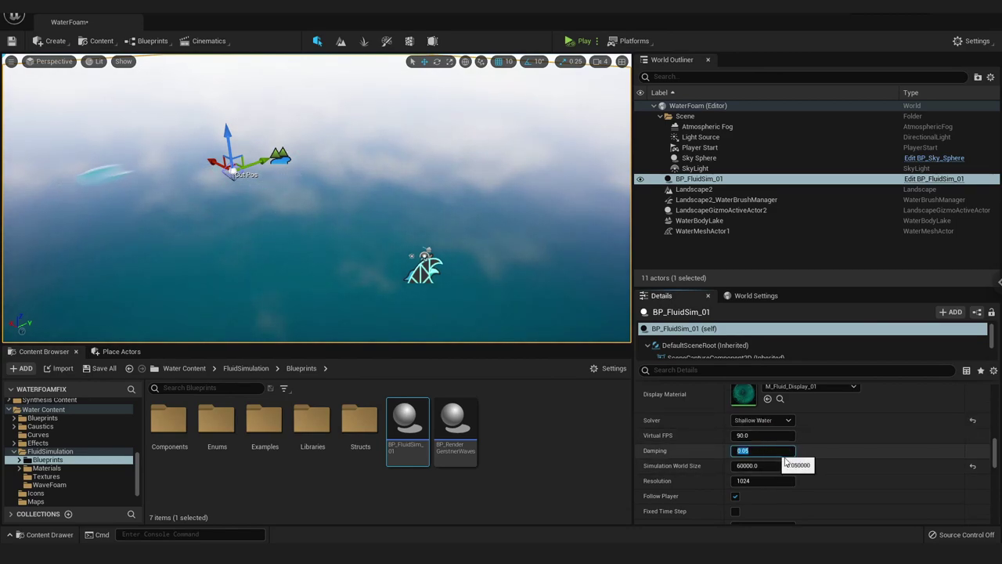
{"action": "type", "text": "1"}
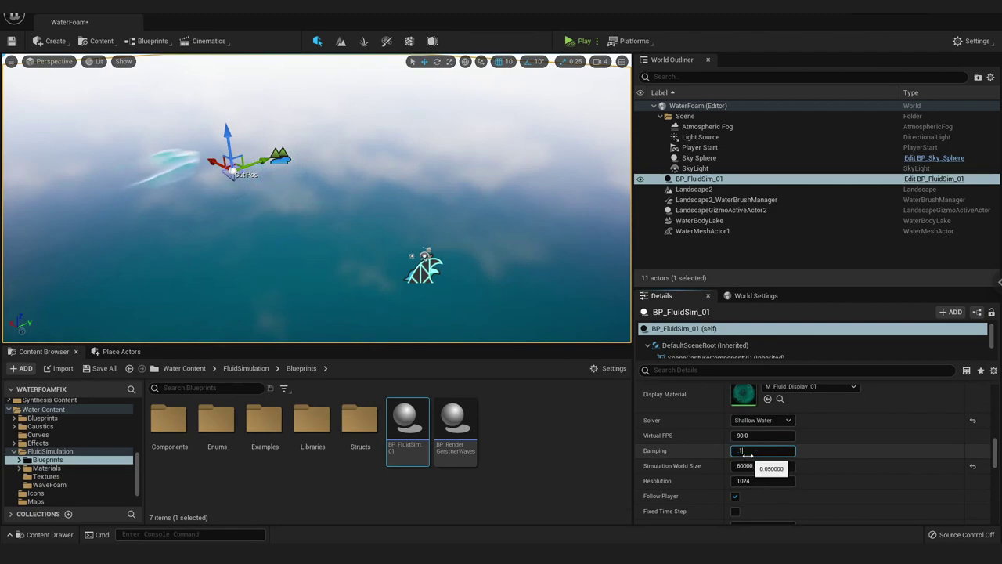
{"action": "key", "text": "Return"}
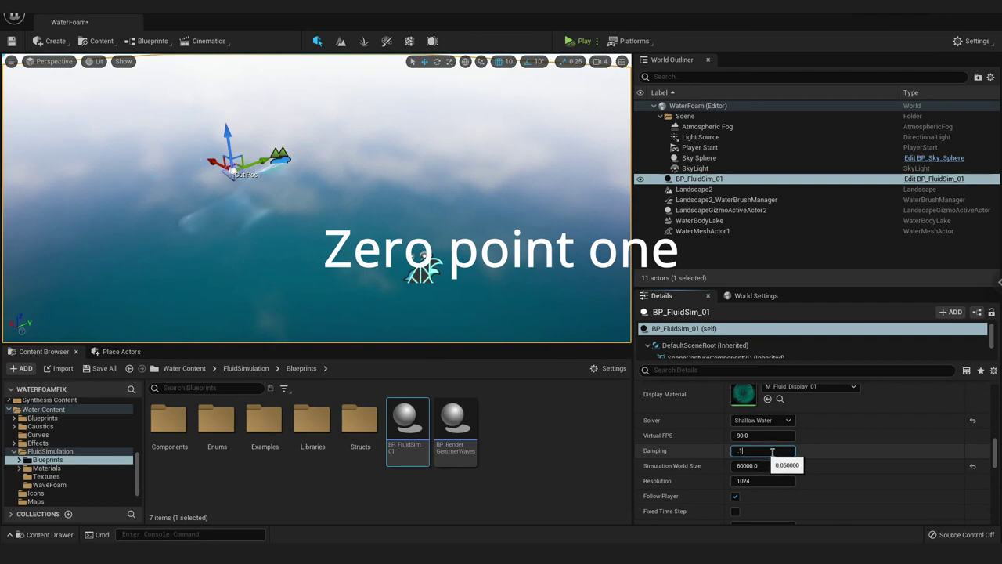
Step: Set Terrain Mode to Terrain with Elevation
{"action": "scroll", "coordinate": [820, 480], "scroll_direction": "down", "scroll_amount": 2}
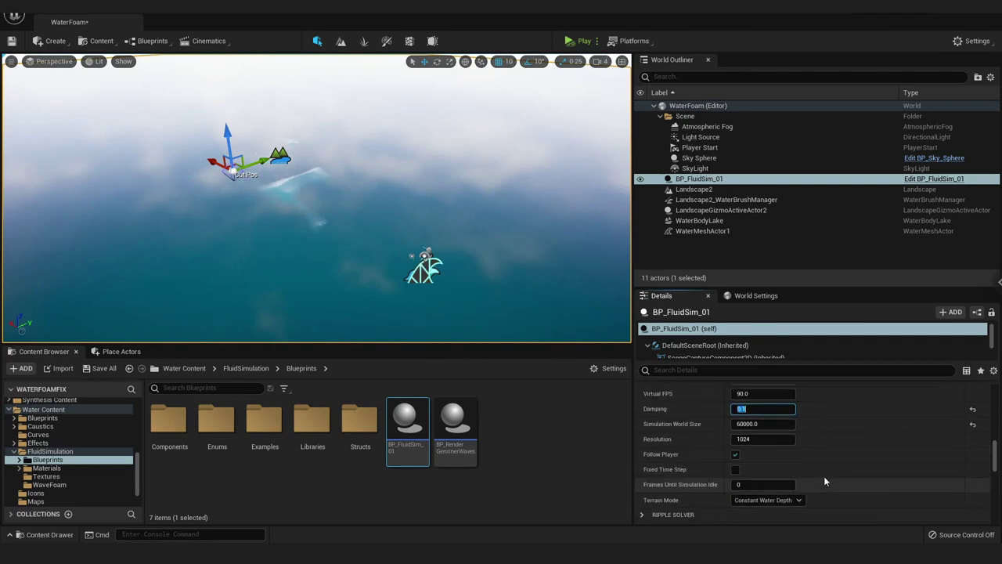
{"action": "scroll", "coordinate": [885, 458], "scroll_direction": "down", "scroll_amount": 2}
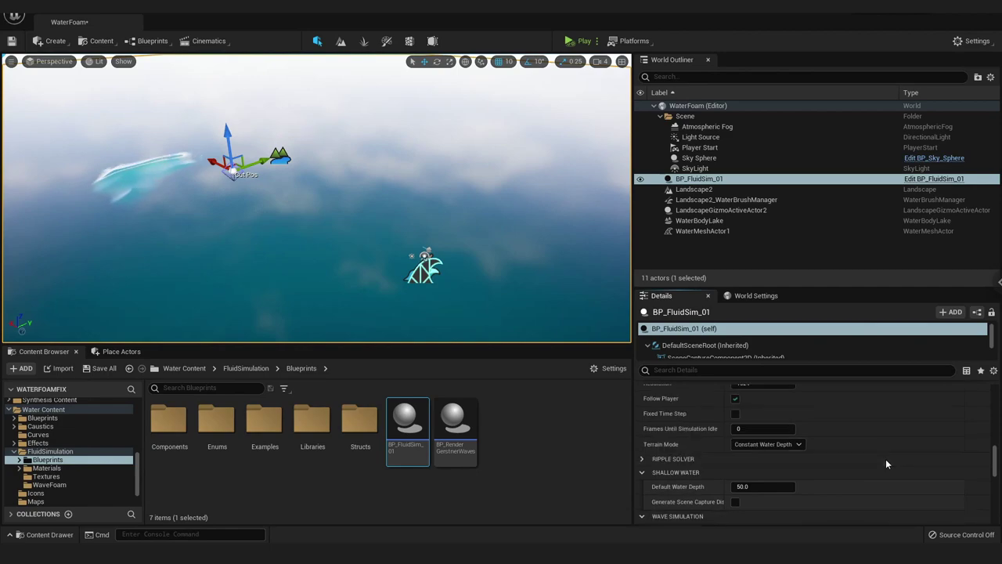
{"action": "scroll", "coordinate": [886, 459], "scroll_direction": "down", "scroll_amount": 1}
{"action": "scroll", "coordinate": [751, 442], "scroll_direction": "up", "scroll_amount": 1}
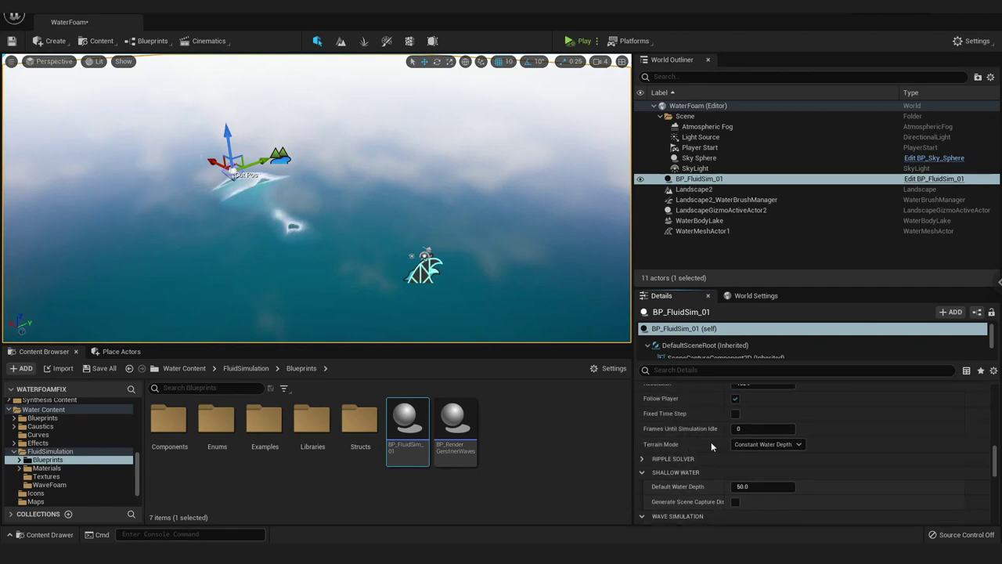
{"action": "left_click", "coordinate": [777, 445]}
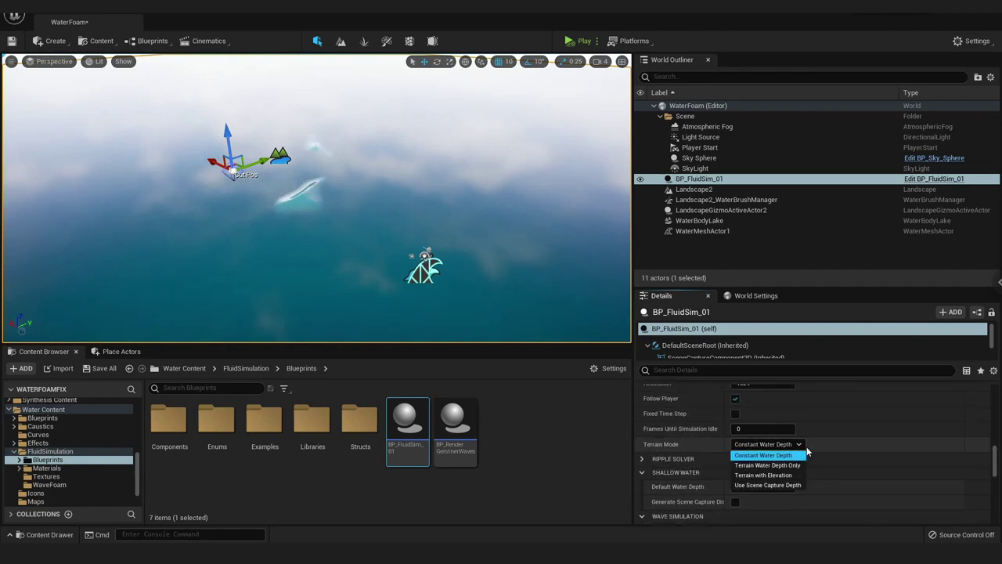
{"action": "left_click", "coordinate": [768, 477]}
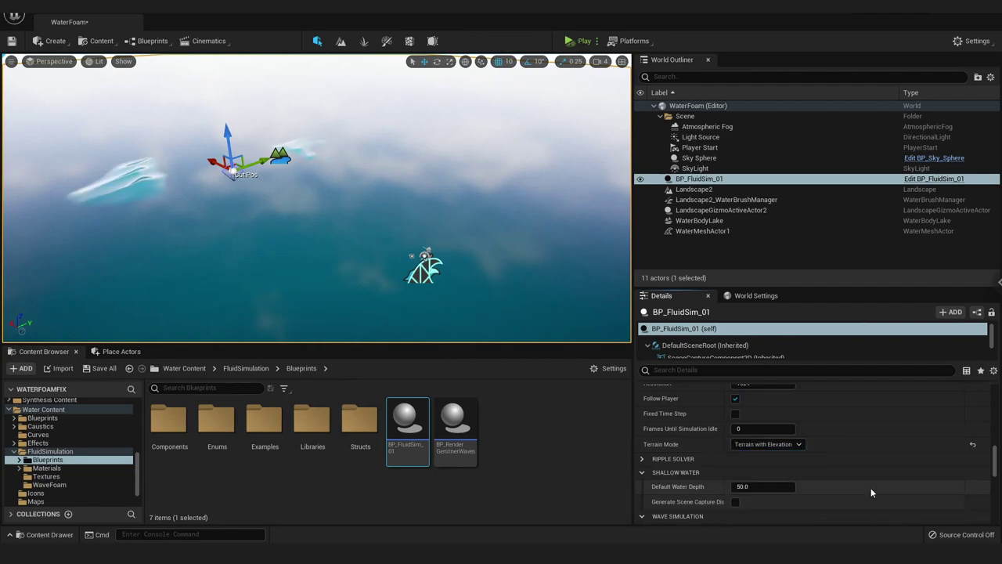
Step: Scroll down to the Wave Simulation section, where Water Body is still None
{"action": "scroll", "coordinate": [870, 488], "scroll_direction": "down", "scroll_amount": 1}
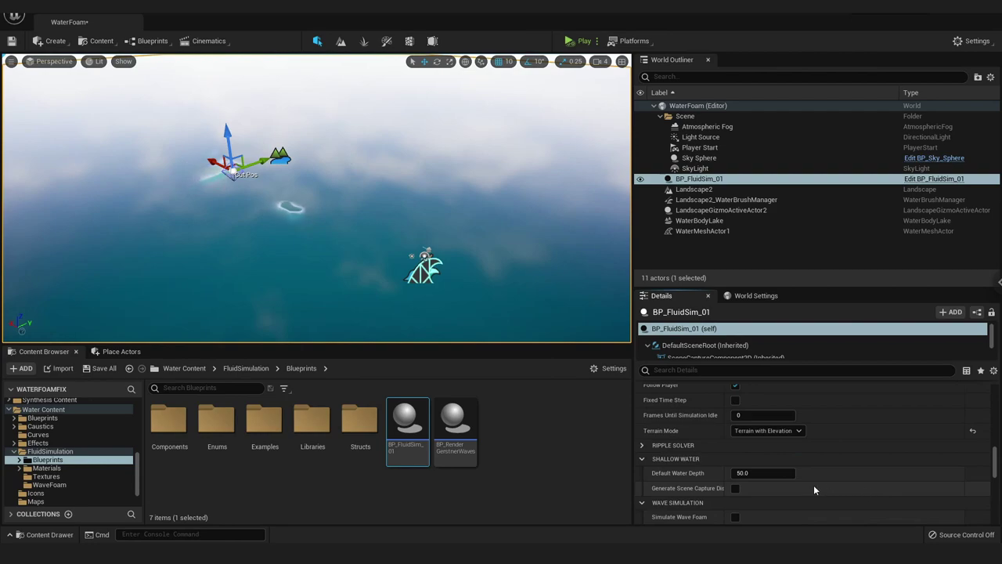
{"action": "scroll", "coordinate": [796, 492], "scroll_direction": "down", "scroll_amount": 2}
{"action": "scroll", "coordinate": [835, 482], "scroll_direction": "down", "scroll_amount": 1}
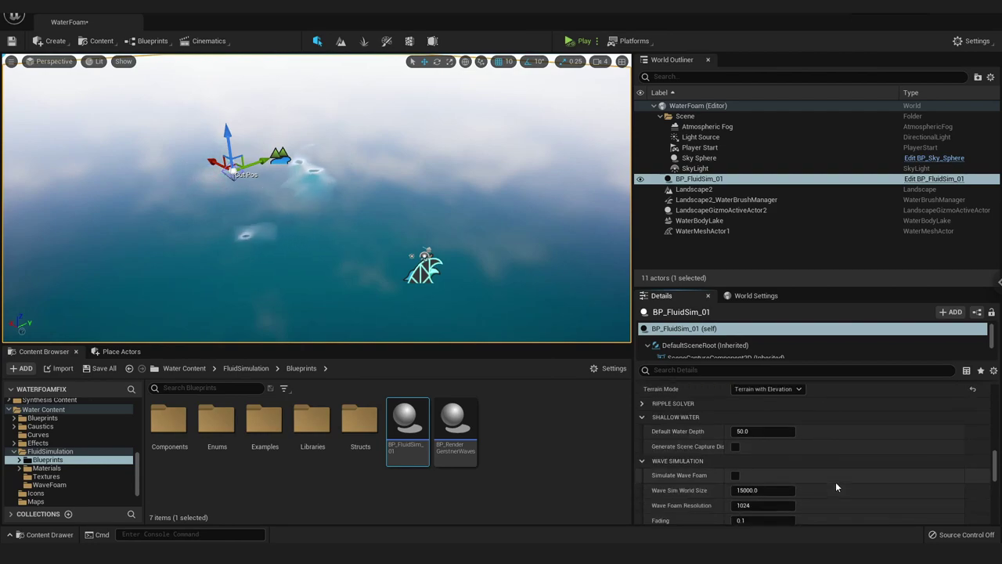
{"action": "scroll", "coordinate": [885, 484], "scroll_direction": "down", "scroll_amount": 1}
{"action": "scroll", "coordinate": [881, 482], "scroll_direction": "down", "scroll_amount": 3}
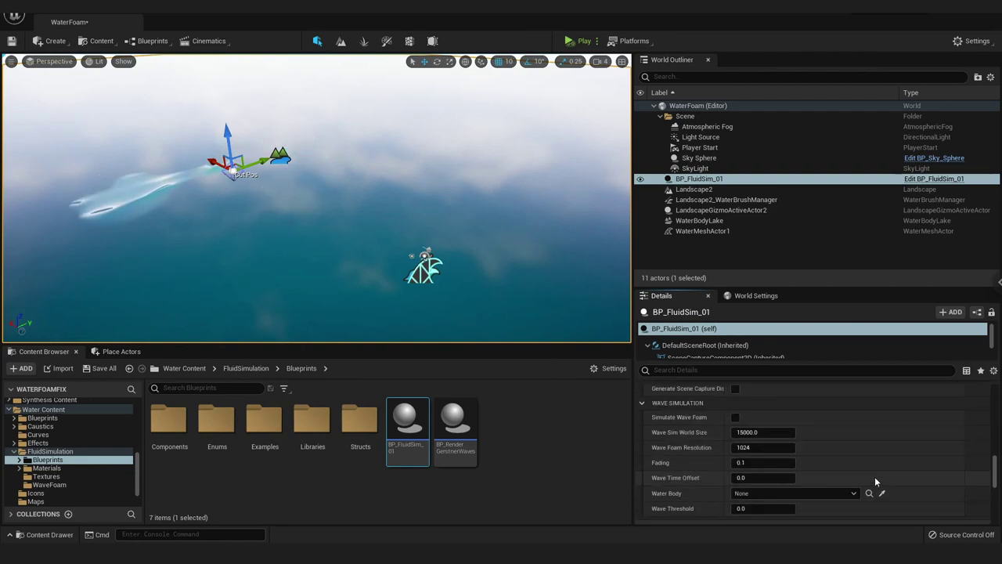
{"action": "scroll", "coordinate": [874, 476], "scroll_direction": "up", "scroll_amount": 2}
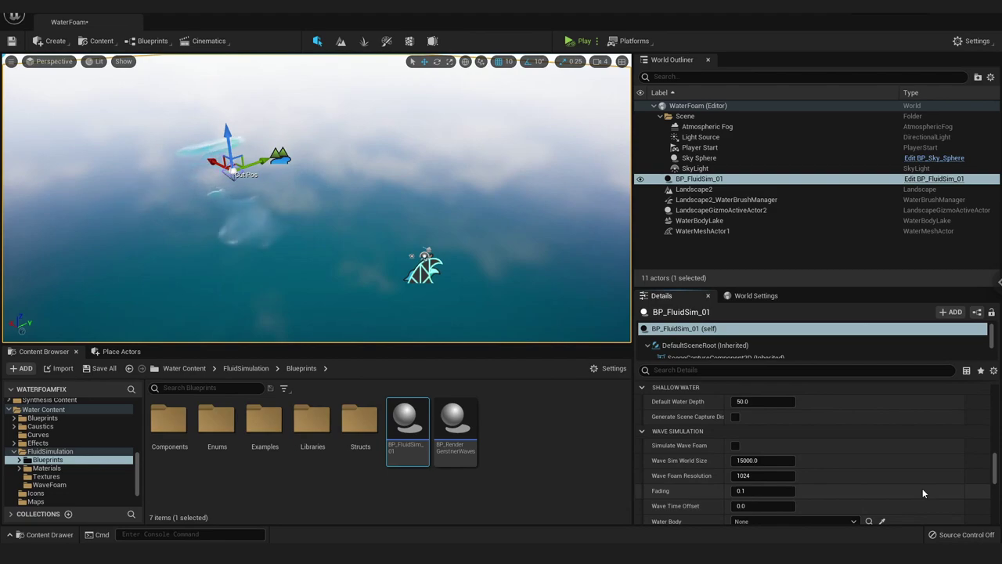
{"action": "scroll", "coordinate": [923, 487], "scroll_direction": "down", "scroll_amount": 3}
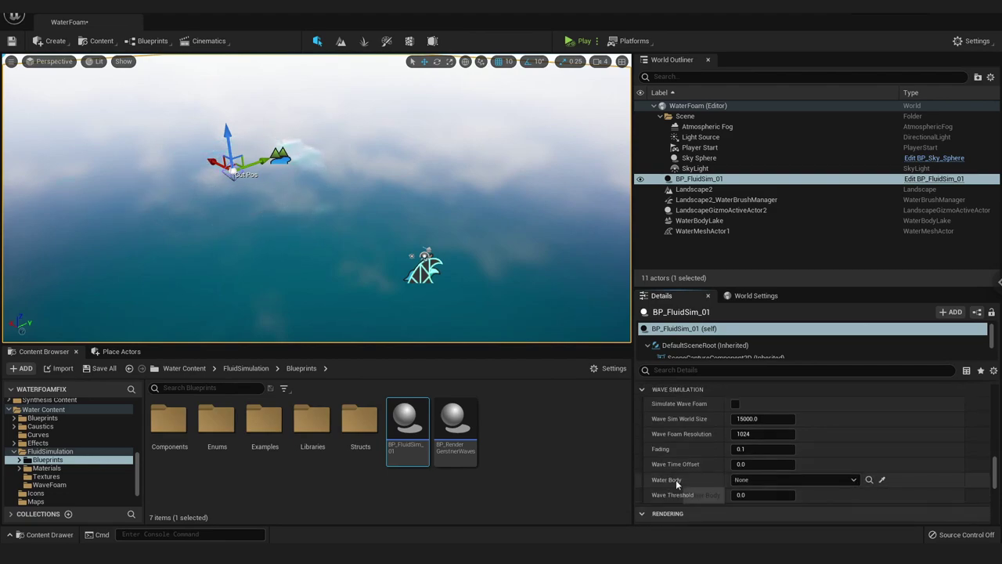
Step: Assign WaterBodyLake as the fluid simulation's Water Body
{"action": "left_click", "coordinate": [812, 481]}
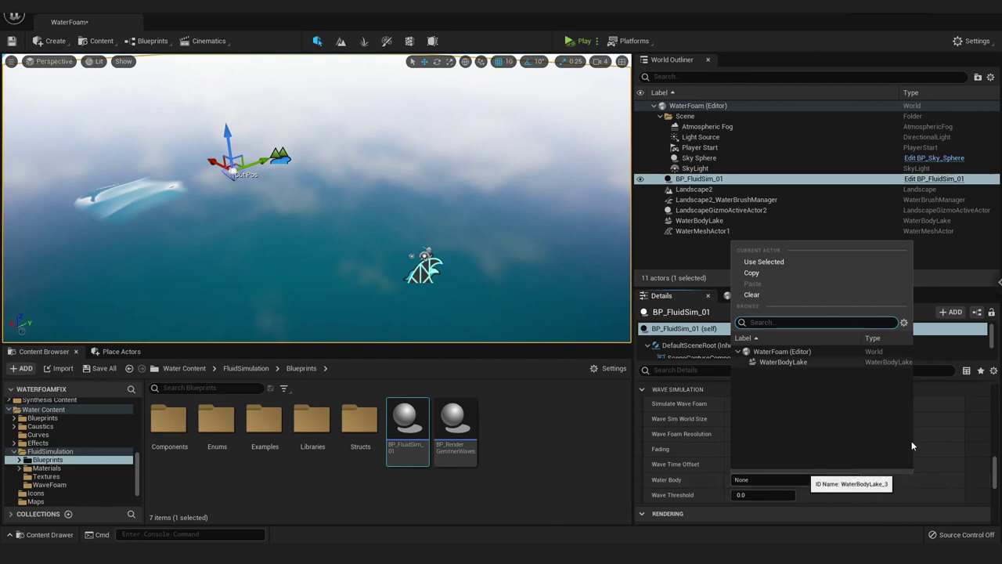
{"action": "key", "text": "Return"}
{"action": "scroll", "coordinate": [908, 470], "scroll_direction": "up", "scroll_amount": 2}
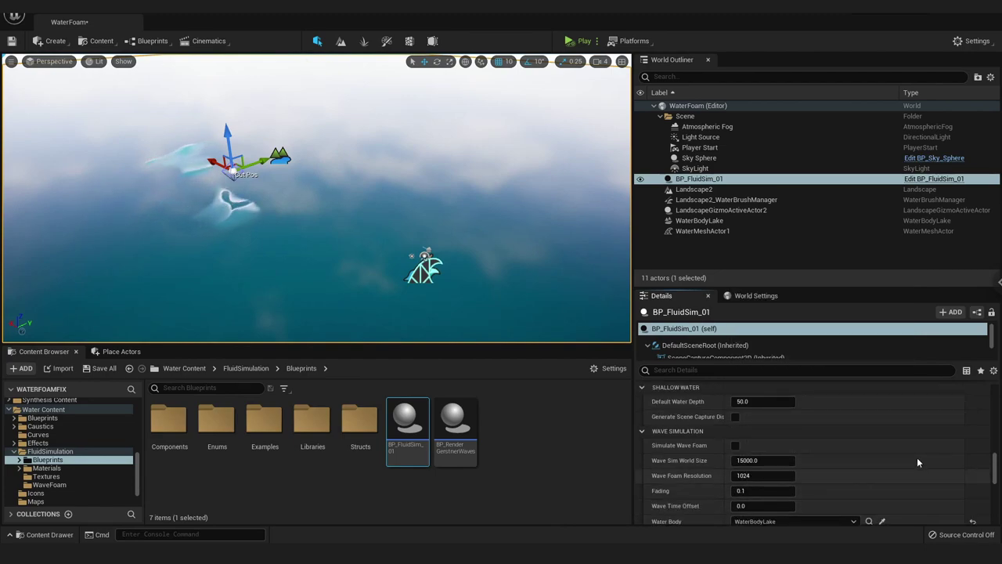
{"action": "scroll", "coordinate": [917, 459], "scroll_direction": "up", "scroll_amount": 1}
{"action": "scroll", "coordinate": [917, 458], "scroll_direction": "up", "scroll_amount": 1}
{"action": "scroll", "coordinate": [917, 459], "scroll_direction": "up", "scroll_amount": 1}
{"action": "scroll", "coordinate": [918, 458], "scroll_direction": "up", "scroll_amount": 1}
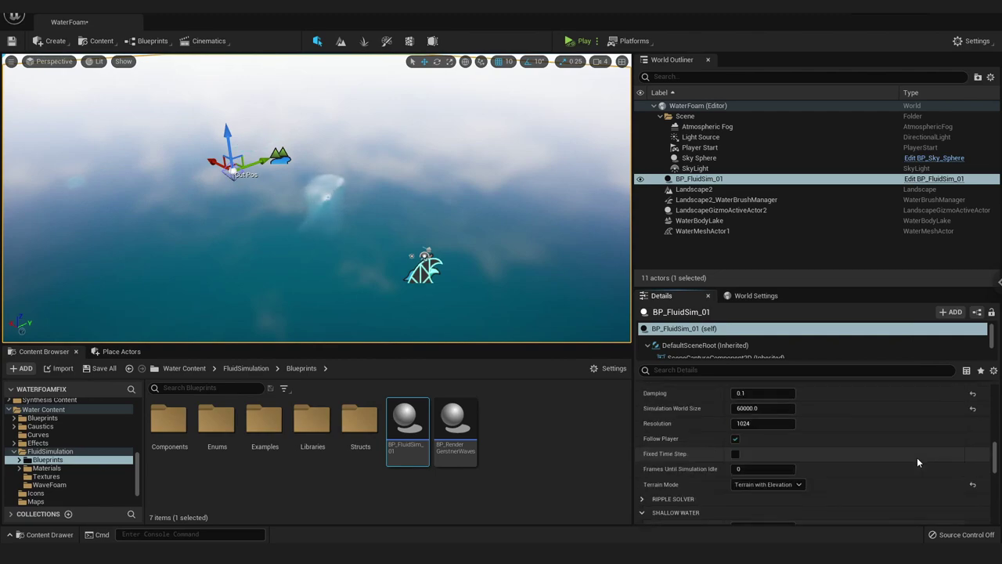
{"action": "scroll", "coordinate": [917, 460], "scroll_direction": "up", "scroll_amount": 2}
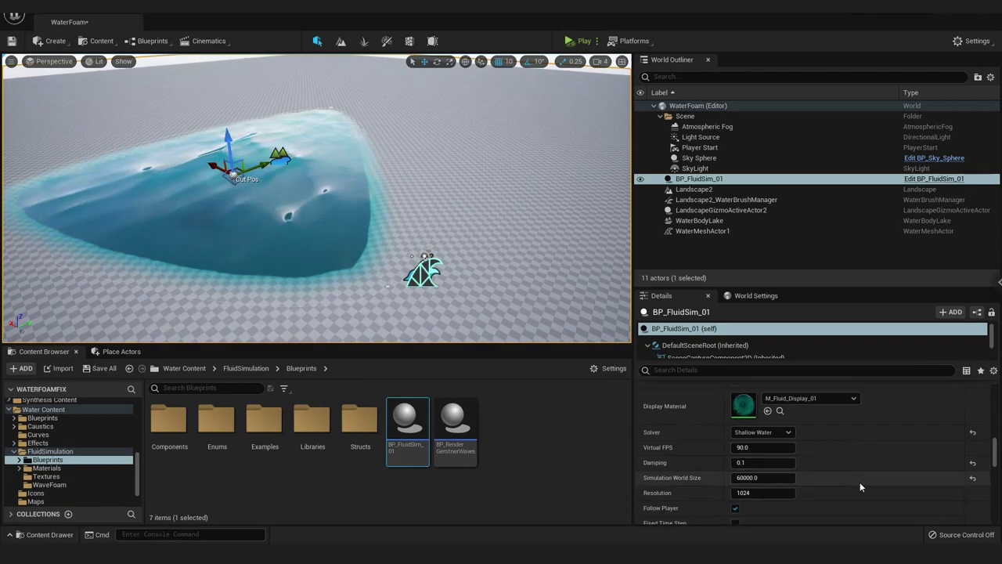
Step: Uncheck Show Simulation Mesh so the lake surface appears smooth
{"action": "scroll", "coordinate": [860, 482], "scroll_direction": "down", "scroll_amount": 1}
{"action": "scroll", "coordinate": [854, 483], "scroll_direction": "down", "scroll_amount": 1}
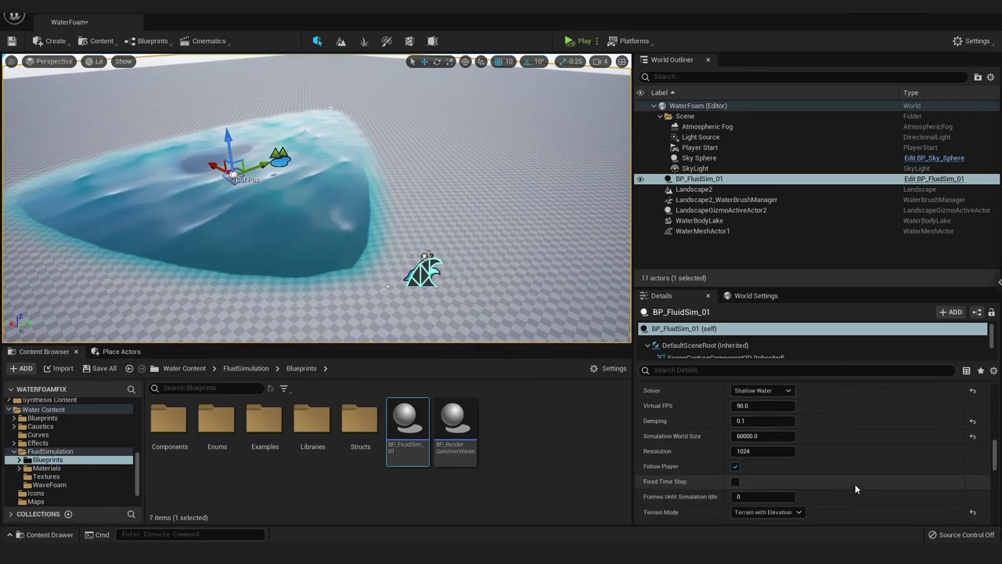
{"action": "scroll", "coordinate": [852, 482], "scroll_direction": "up", "scroll_amount": 1}
{"action": "scroll", "coordinate": [858, 470], "scroll_direction": "up", "scroll_amount": 1}
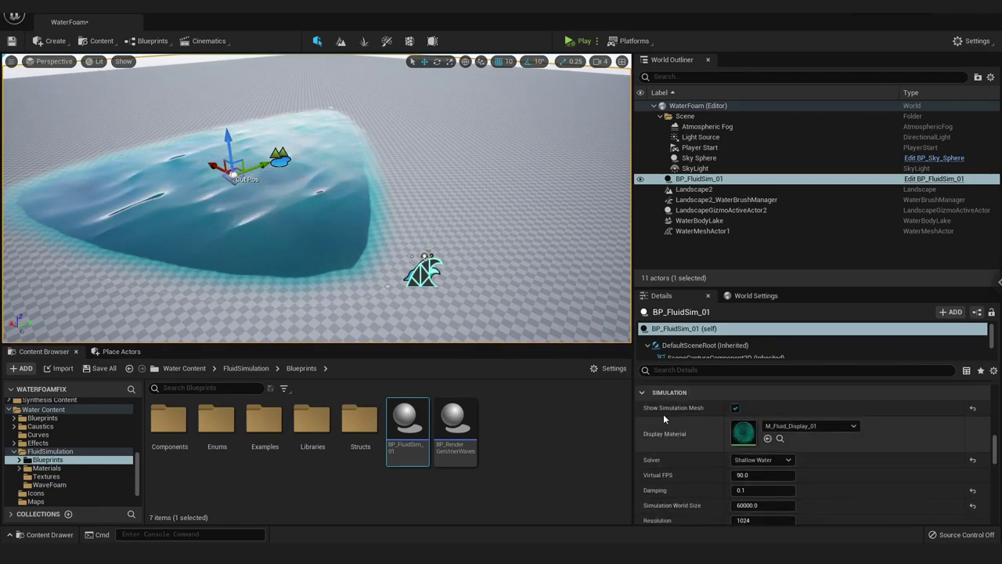
{"action": "left_click", "coordinate": [735, 408]}
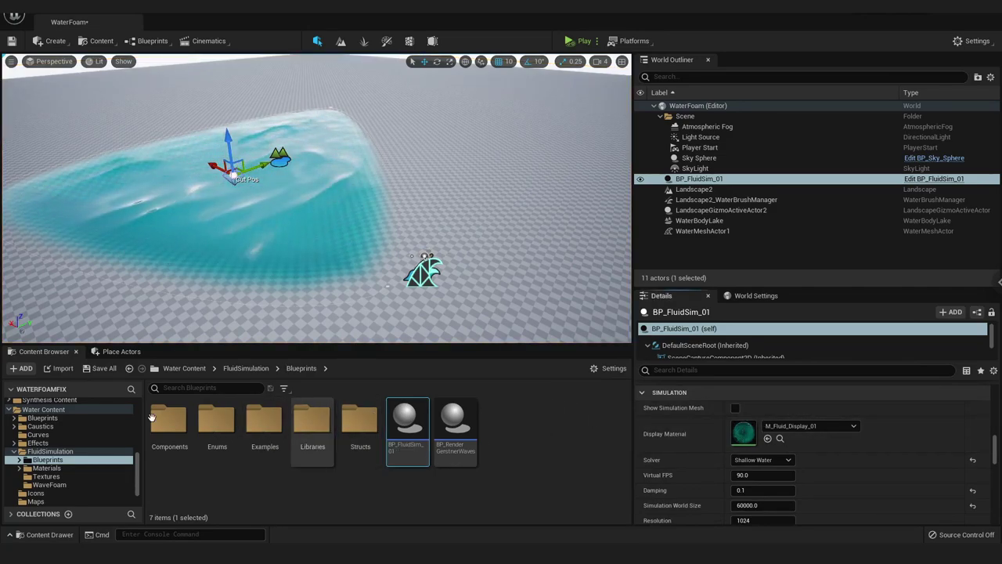
Step: Place BP_Dynamic_Force_Component from the Examples folder onto the lake
{"action": "double_click", "coordinate": [265, 421]}
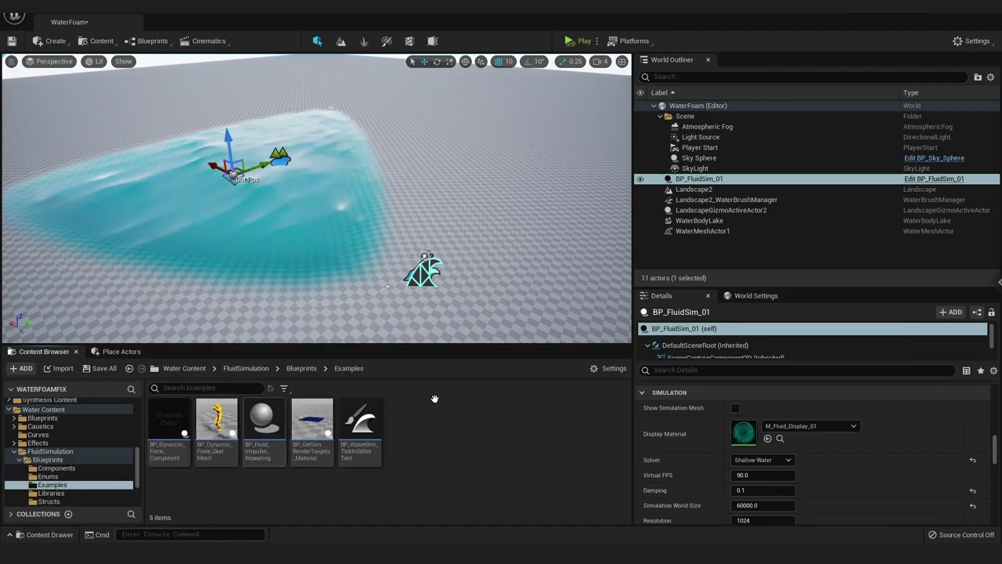
{"action": "mouse_move", "coordinate": [169, 429]}
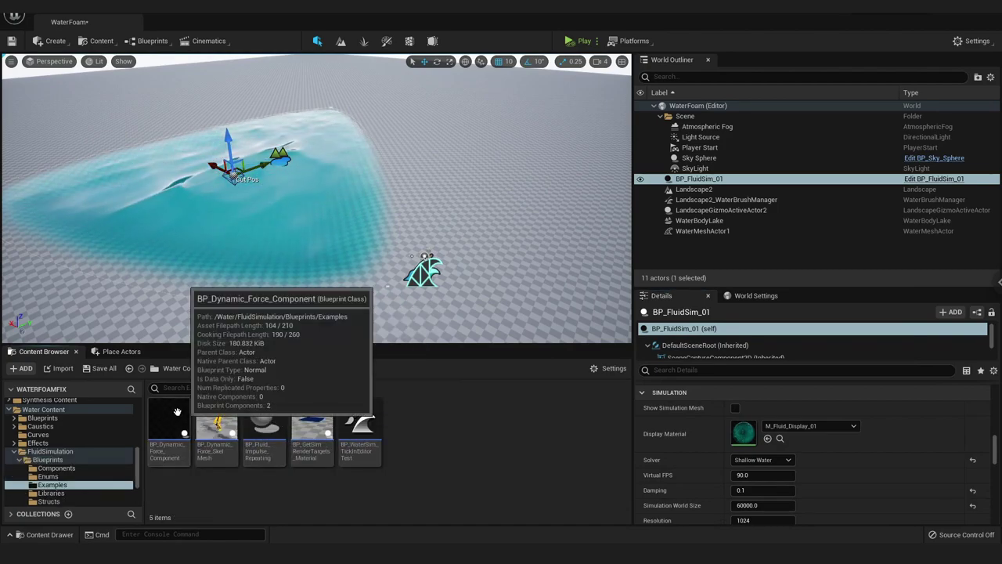
{"action": "mouse_move", "coordinate": [174, 421]}
{"action": "left_mouse_down"}
{"action": "mouse_move", "coordinate": [291, 234]}
{"action": "mouse_move", "coordinate": [316, 228]}
{"action": "left_mouse_up"}
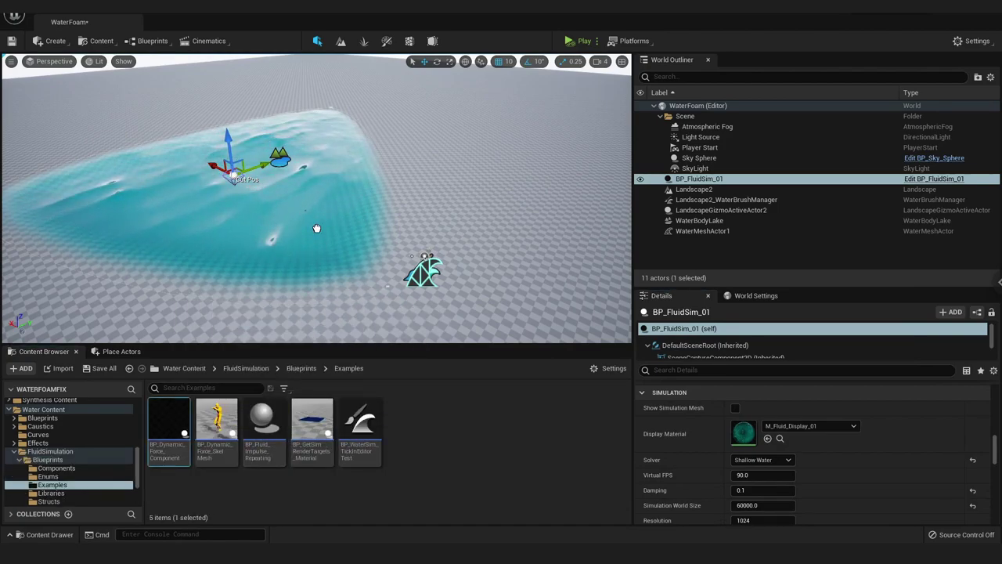
{"action": "left_click_drag", "start_coordinate": [396, 223], "coordinate": [327, 235]}
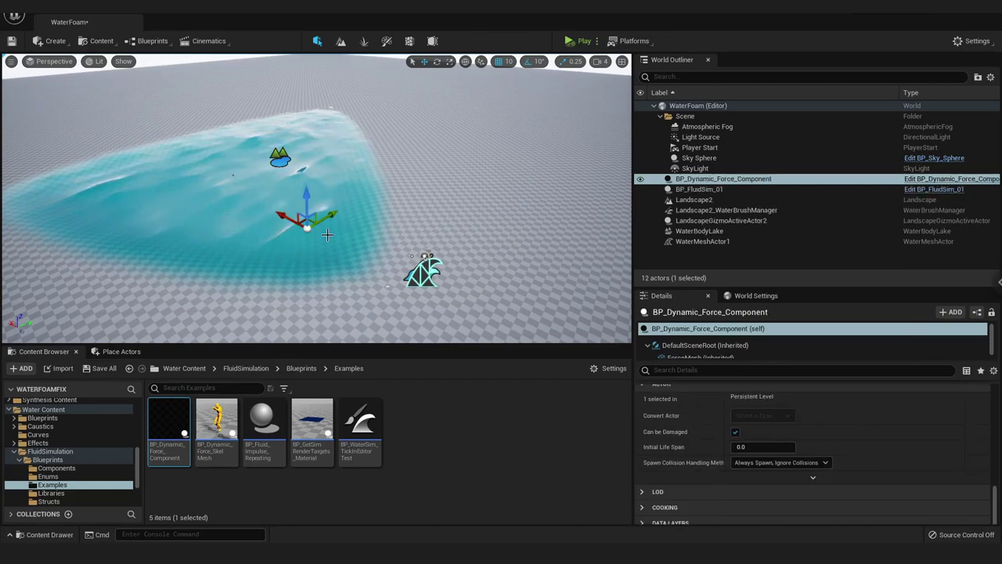
Step: Set the force component's Radius to 300 in its Details
{"action": "scroll", "coordinate": [892, 477], "scroll_direction": "up", "scroll_amount": 1}
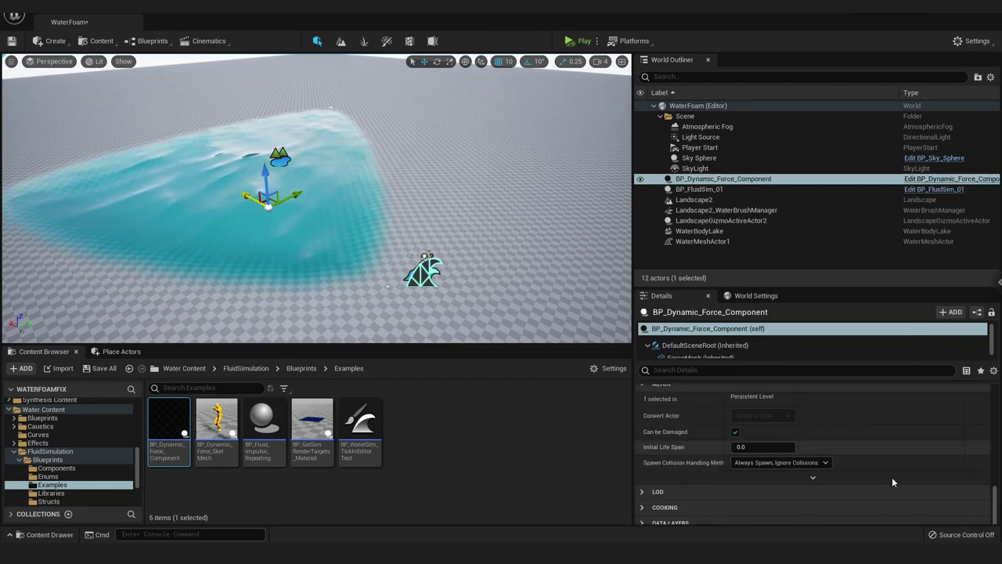
{"action": "scroll", "coordinate": [891, 477], "scroll_direction": "up", "scroll_amount": 2}
{"action": "scroll", "coordinate": [891, 477], "scroll_direction": "up", "scroll_amount": 2}
{"action": "scroll", "coordinate": [891, 477], "scroll_direction": "up", "scroll_amount": 1}
{"action": "scroll", "coordinate": [892, 477], "scroll_direction": "down", "scroll_amount": 1}
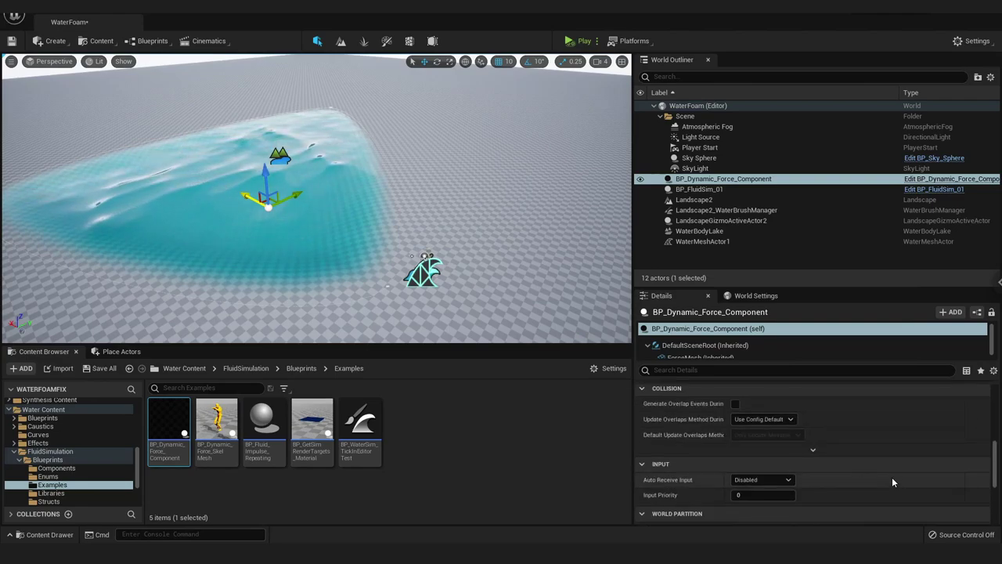
{"action": "scroll", "coordinate": [891, 477], "scroll_direction": "down", "scroll_amount": 2}
{"action": "scroll", "coordinate": [861, 457], "scroll_direction": "down", "scroll_amount": 2}
{"action": "scroll", "coordinate": [904, 483], "scroll_direction": "down", "scroll_amount": 2}
{"action": "scroll", "coordinate": [903, 483], "scroll_direction": "down", "scroll_amount": 1}
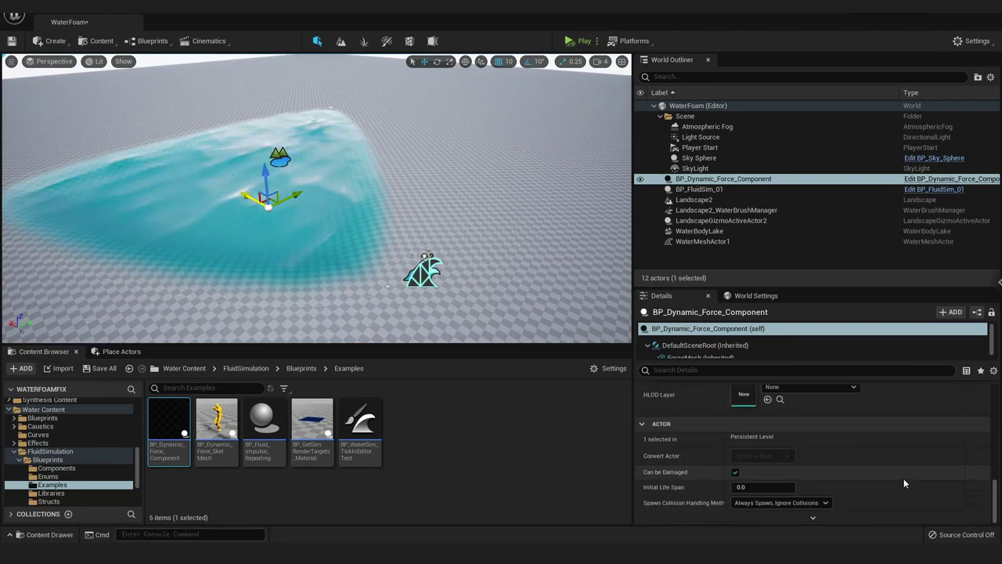
{"action": "scroll", "coordinate": [833, 465], "scroll_direction": "down", "scroll_amount": 1}
{"action": "scroll", "coordinate": [917, 454], "scroll_direction": "up", "scroll_amount": 2}
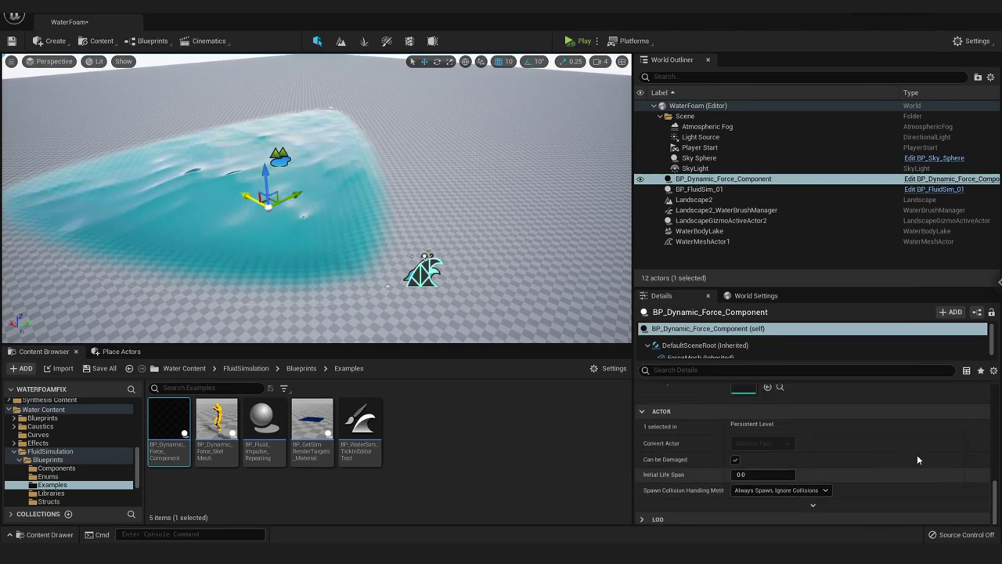
{"action": "scroll", "coordinate": [922, 466], "scroll_direction": "up", "scroll_amount": 1}
{"action": "scroll", "coordinate": [920, 460], "scroll_direction": "up", "scroll_amount": 2}
{"action": "scroll", "coordinate": [920, 453], "scroll_direction": "up", "scroll_amount": 3}
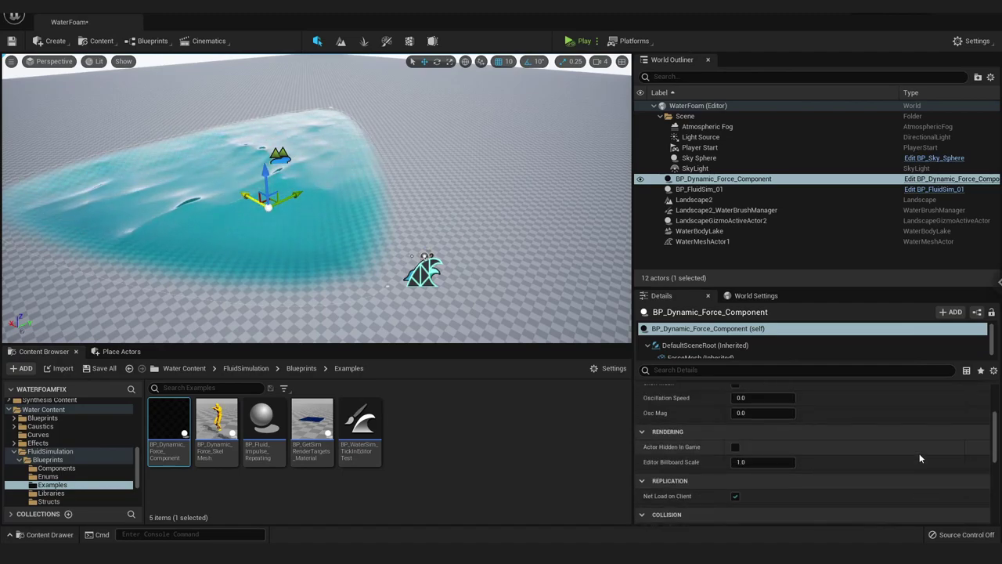
{"action": "scroll", "coordinate": [905, 436], "scroll_direction": "up", "scroll_amount": 1}
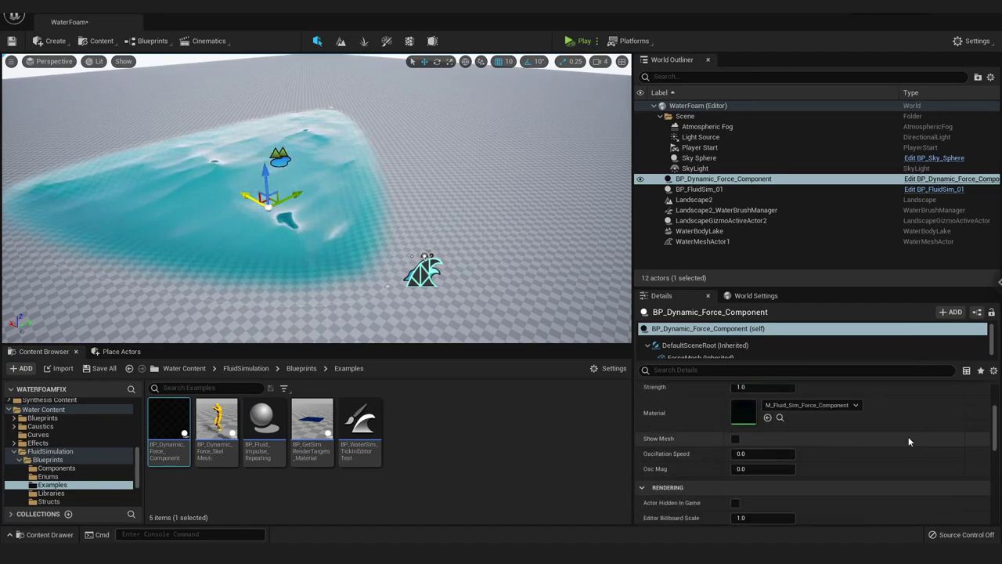
{"action": "scroll", "coordinate": [909, 436], "scroll_direction": "up", "scroll_amount": 1}
{"action": "left_click", "coordinate": [783, 400]}
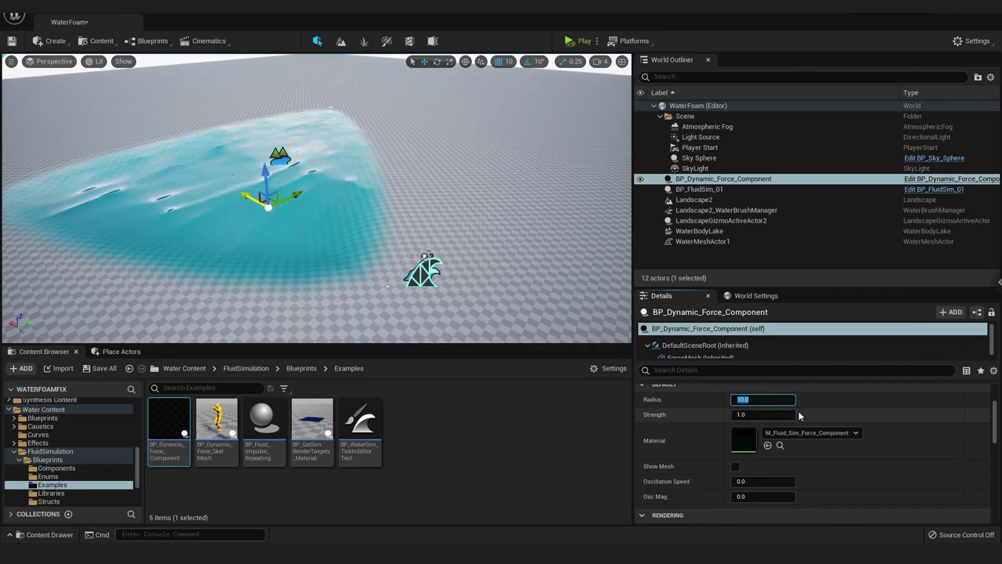
{"action": "type", "text": "300"}
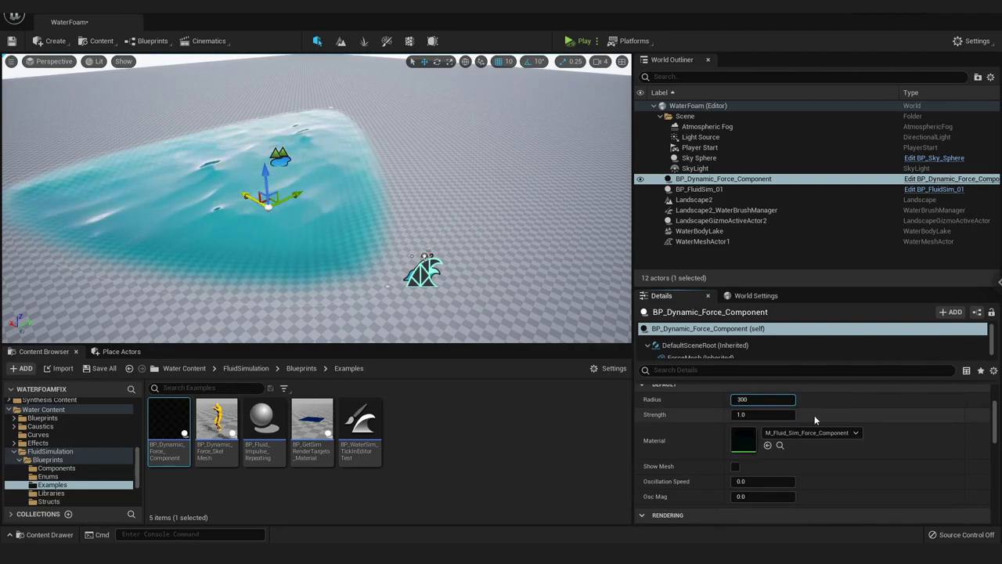
{"action": "key", "text": "Return"}
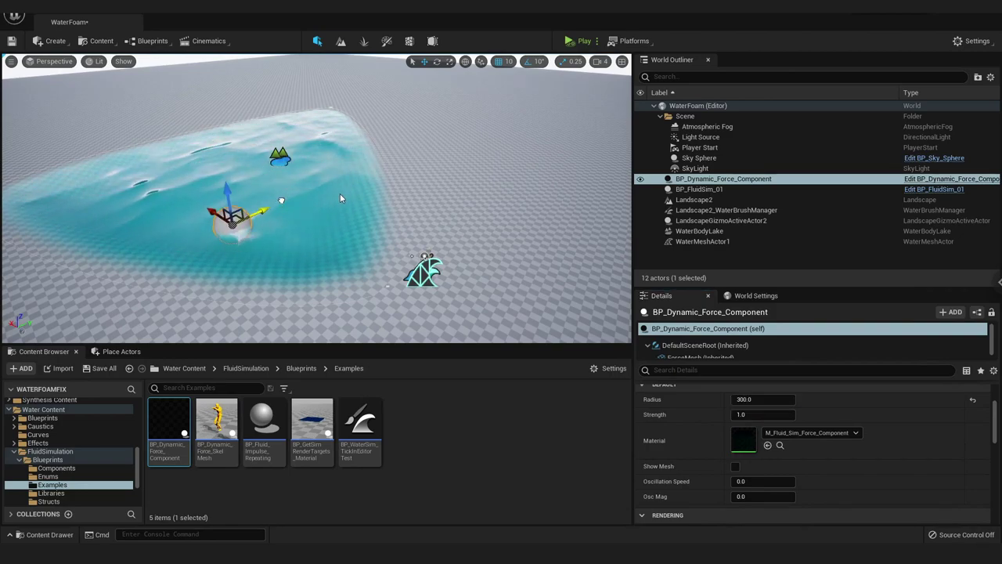
{"action": "scroll", "coordinate": [885, 446], "scroll_direction": "down", "scroll_amount": 2}
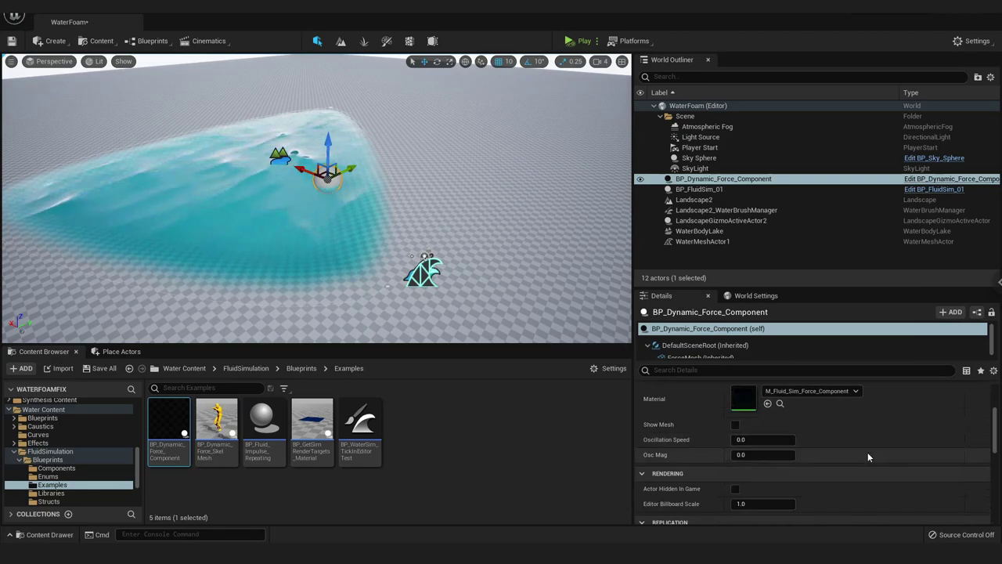
{"action": "scroll", "coordinate": [868, 458], "scroll_direction": "down", "scroll_amount": 3}
{"action": "scroll", "coordinate": [867, 446], "scroll_direction": "up", "scroll_amount": 2}
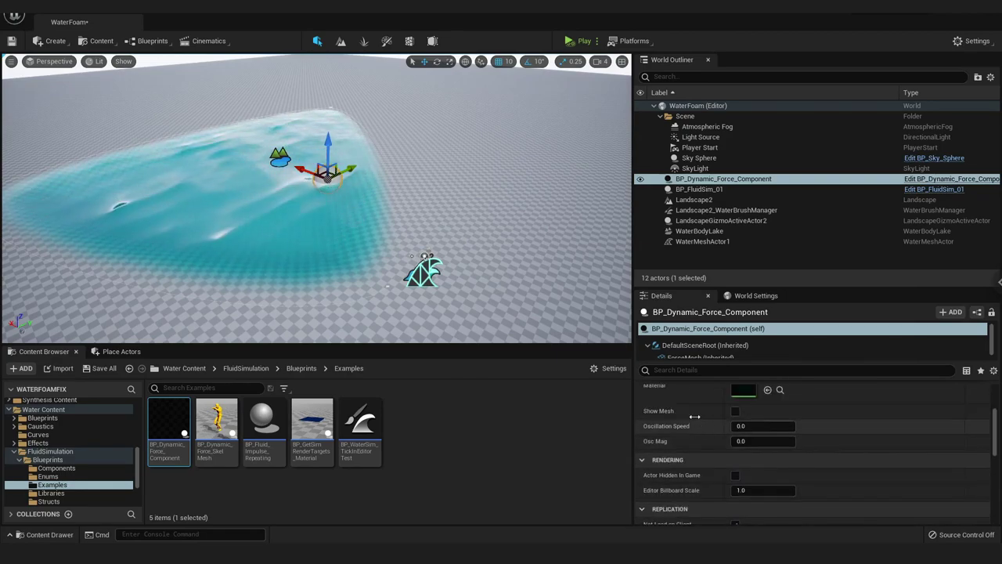
{"action": "left_click", "coordinate": [735, 411]}
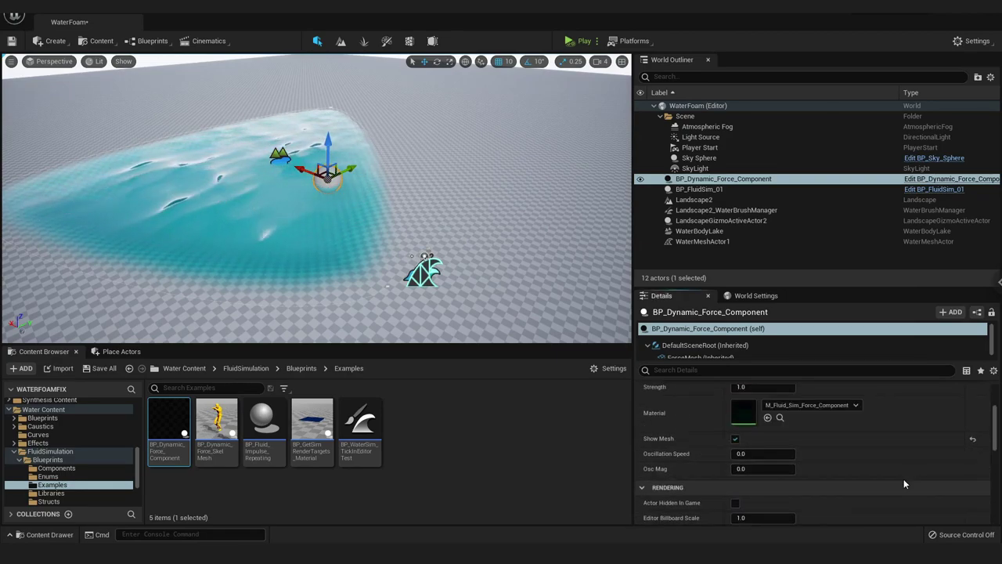
{"action": "scroll", "coordinate": [903, 479], "scroll_direction": "up", "scroll_amount": 2}
{"action": "scroll", "coordinate": [872, 474], "scroll_direction": "down", "scroll_amount": 2}
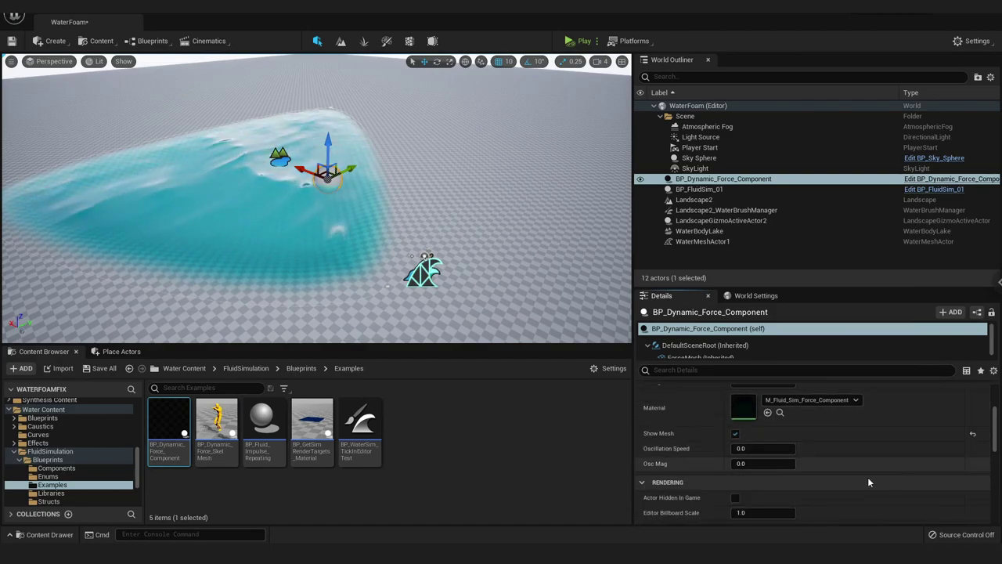
{"action": "scroll", "coordinate": [869, 469], "scroll_direction": "down", "scroll_amount": 4}
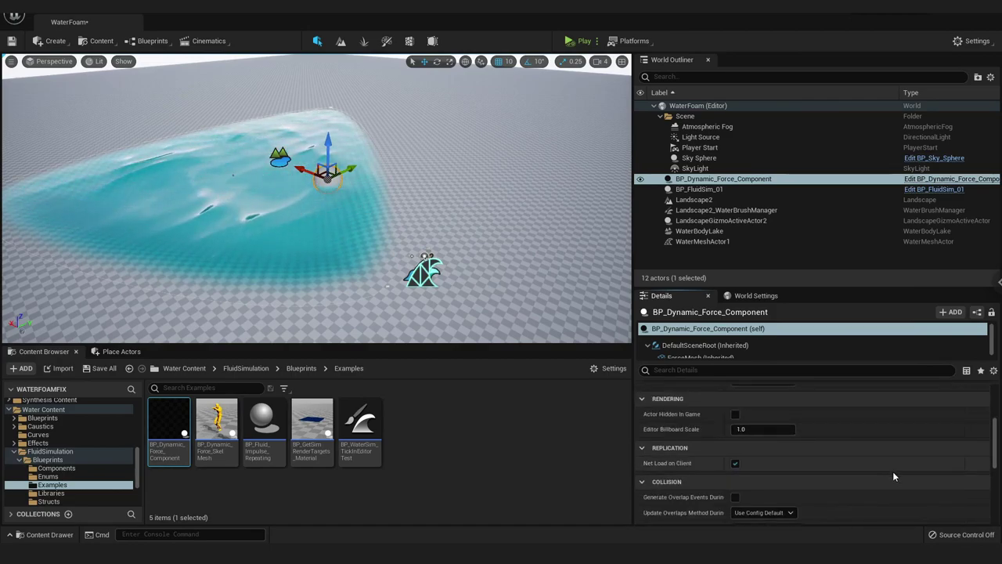
{"action": "scroll", "coordinate": [893, 472], "scroll_direction": "down", "scroll_amount": 2}
{"action": "scroll", "coordinate": [893, 473], "scroll_direction": "down", "scroll_amount": 1}
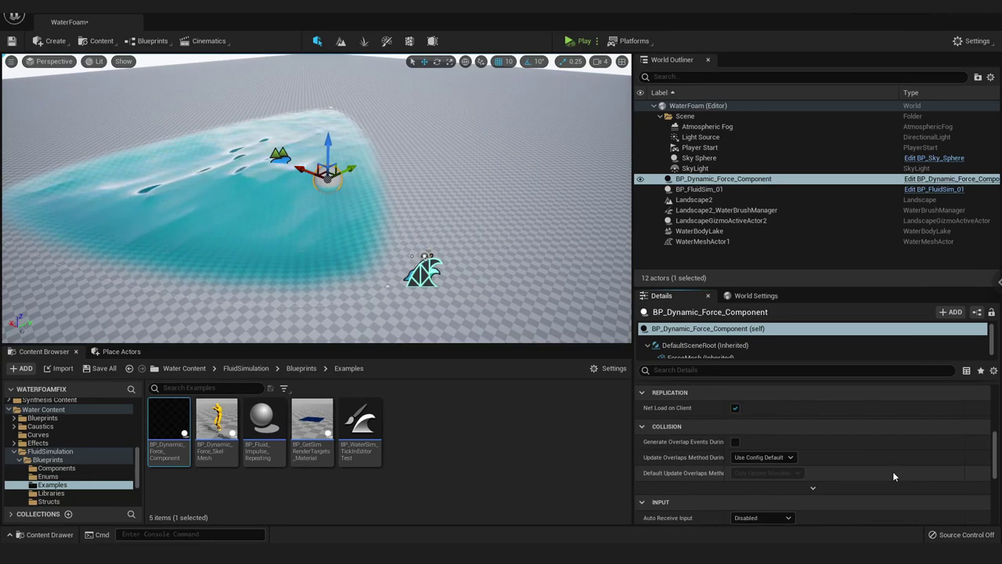
{"action": "scroll", "coordinate": [892, 471], "scroll_direction": "down", "scroll_amount": 3}
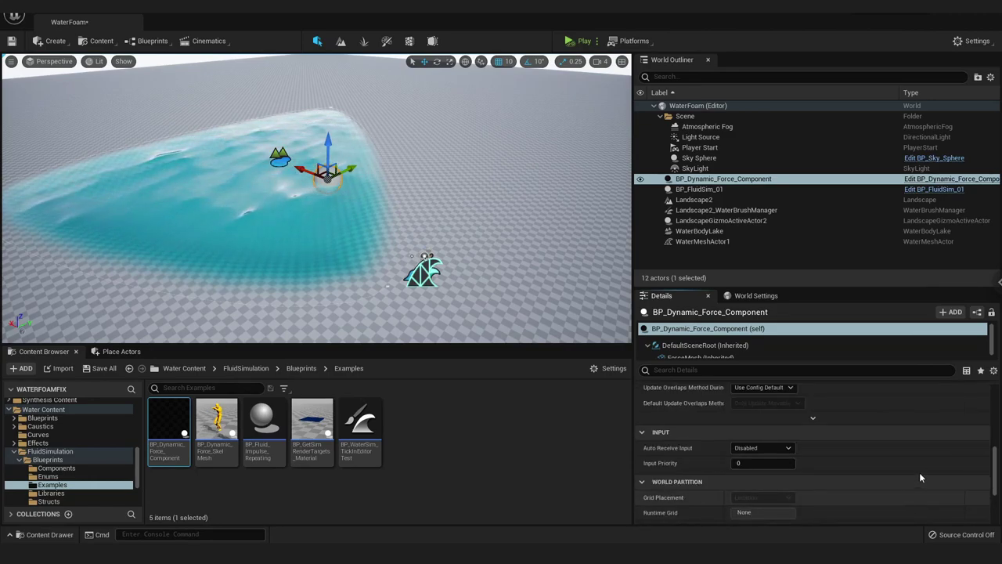
{"action": "scroll", "coordinate": [923, 463], "scroll_direction": "up", "scroll_amount": 4}
{"action": "scroll", "coordinate": [923, 463], "scroll_direction": "up", "scroll_amount": 2}
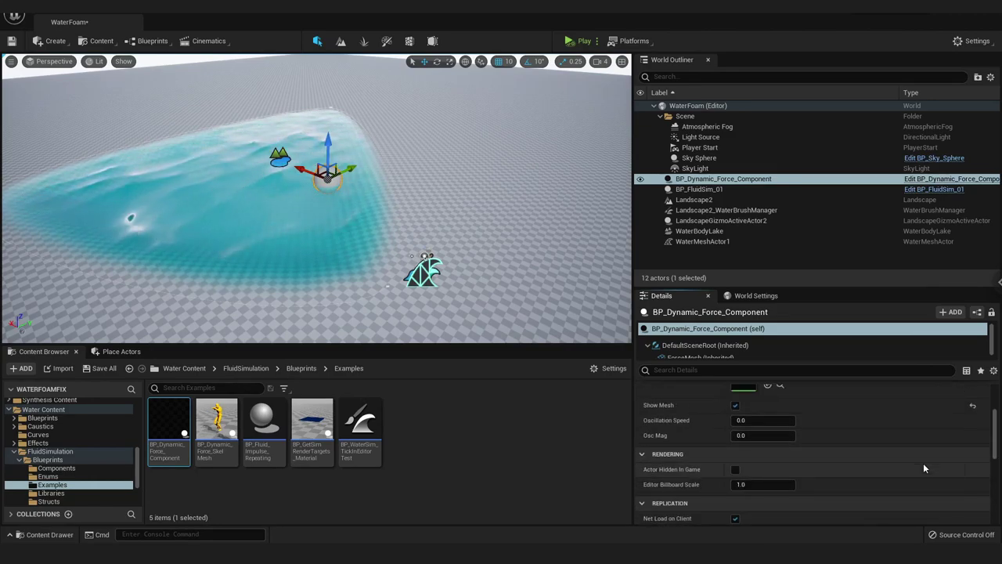
{"action": "scroll", "coordinate": [928, 477], "scroll_direction": "up", "scroll_amount": 2}
{"action": "scroll", "coordinate": [928, 477], "scroll_direction": "up", "scroll_amount": 2}
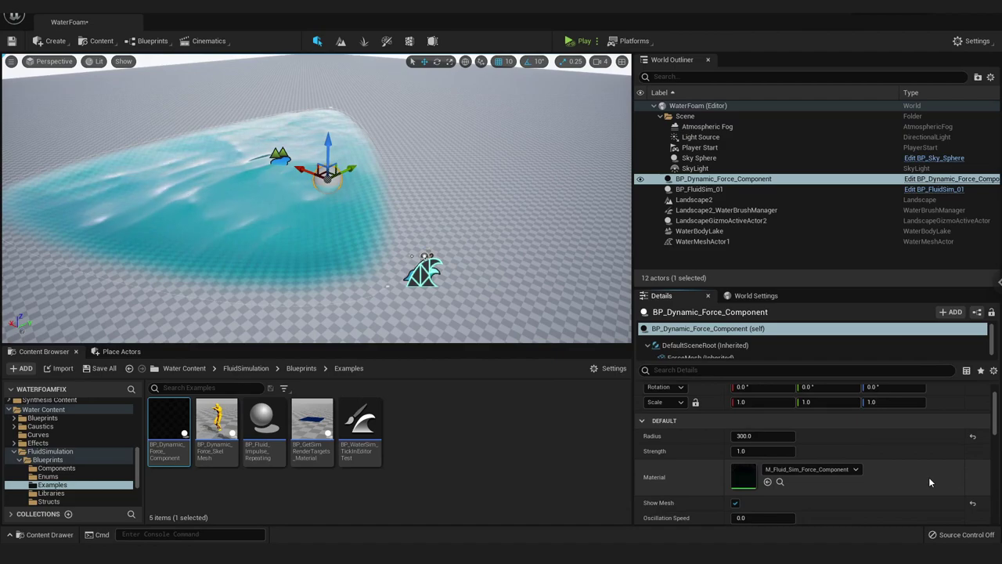
Step: Run Simulate from the Play options and drag the force sphere across the lake
{"action": "left_click", "coordinate": [597, 41]}
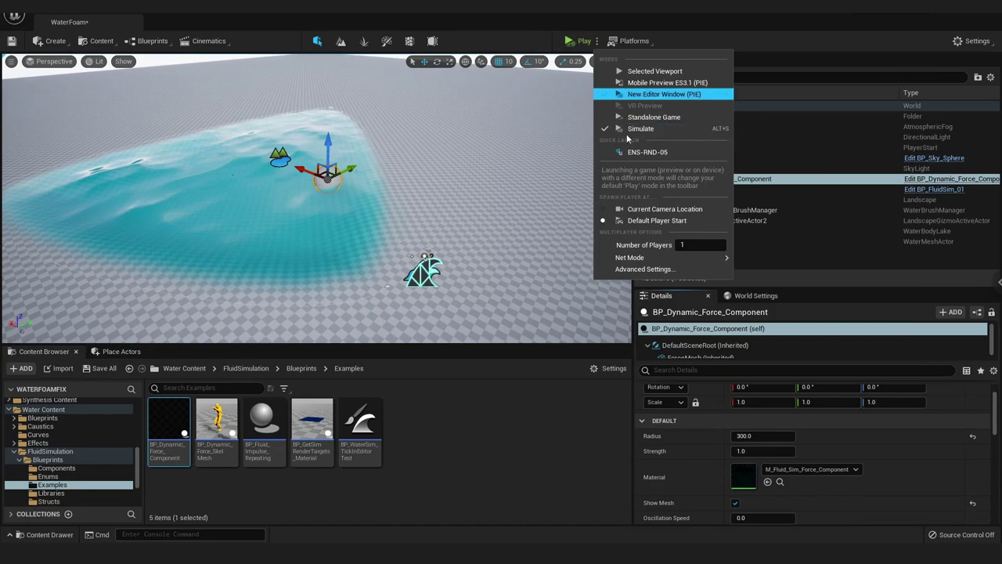
{"action": "left_click", "coordinate": [569, 43]}
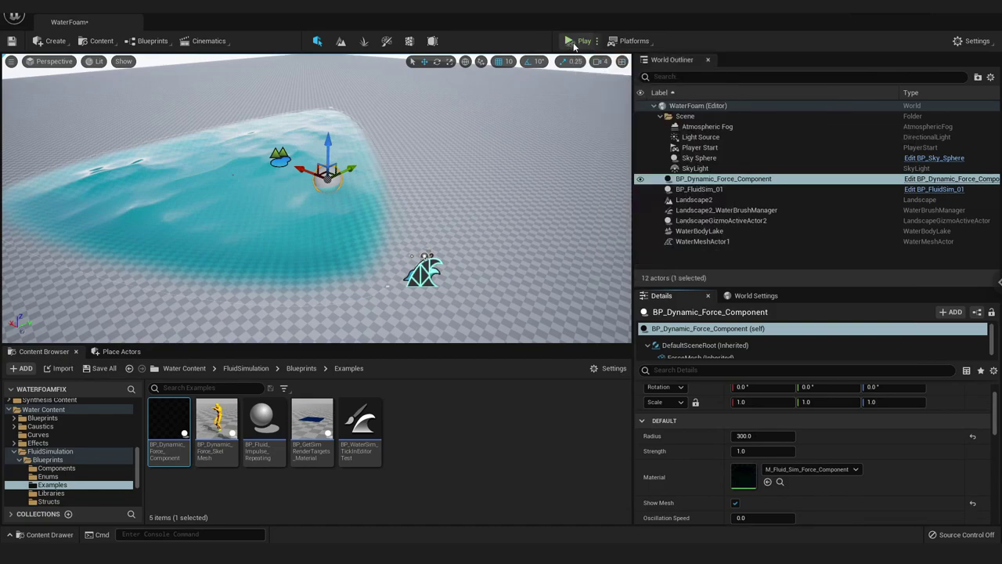
{"action": "left_click", "coordinate": [332, 173]}
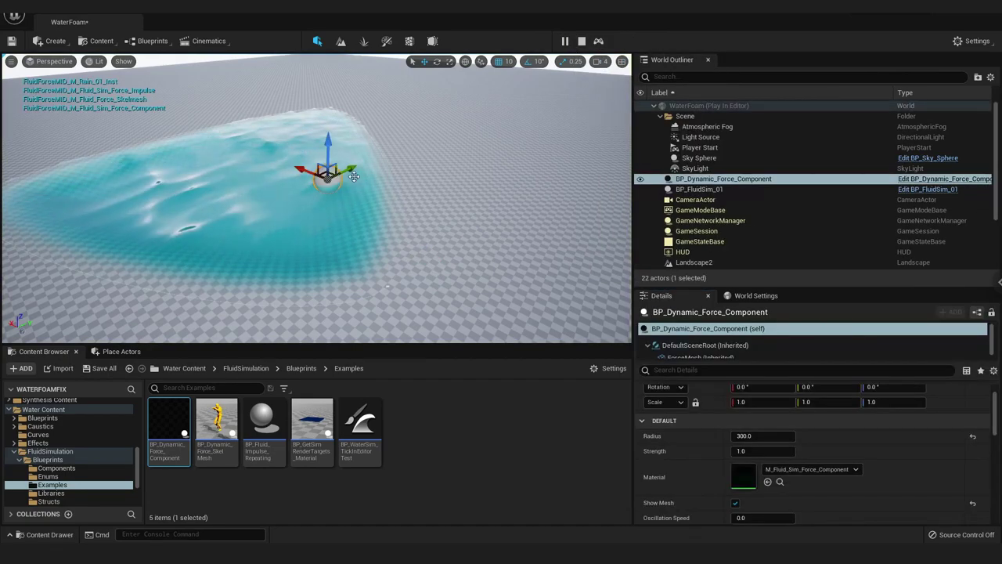
{"action": "mouse_move", "coordinate": [303, 208]}
{"action": "left_mouse_down"}
{"action": "mouse_move", "coordinate": [263, 225]}
{"action": "mouse_move", "coordinate": [328, 188]}
{"action": "mouse_move", "coordinate": [309, 197]}
{"action": "mouse_move", "coordinate": [259, 188]}
{"action": "mouse_move", "coordinate": [276, 186]}
{"action": "mouse_move", "coordinate": [269, 174]}
{"action": "mouse_move", "coordinate": [213, 160]}
{"action": "mouse_move", "coordinate": [181, 135]}
{"action": "mouse_move", "coordinate": [275, 172]}
{"action": "mouse_move", "coordinate": [251, 168]}
{"action": "mouse_move", "coordinate": [327, 183]}
{"action": "mouse_move", "coordinate": [262, 213]}
{"action": "left_mouse_up"}
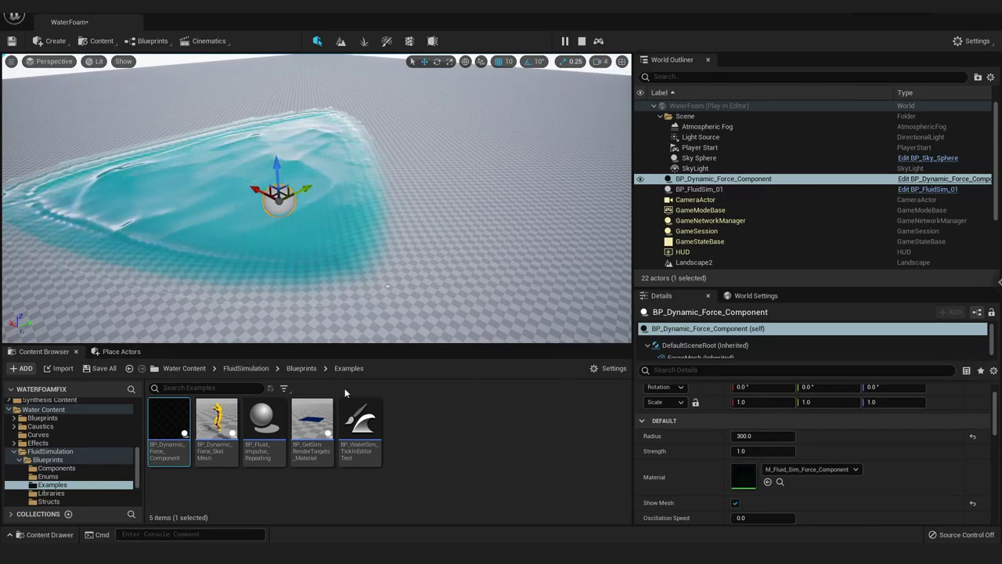
Step: Stop the running simulation and select the WaterBodyLake actor in the Outliner
{"action": "left_click", "coordinate": [582, 42]}
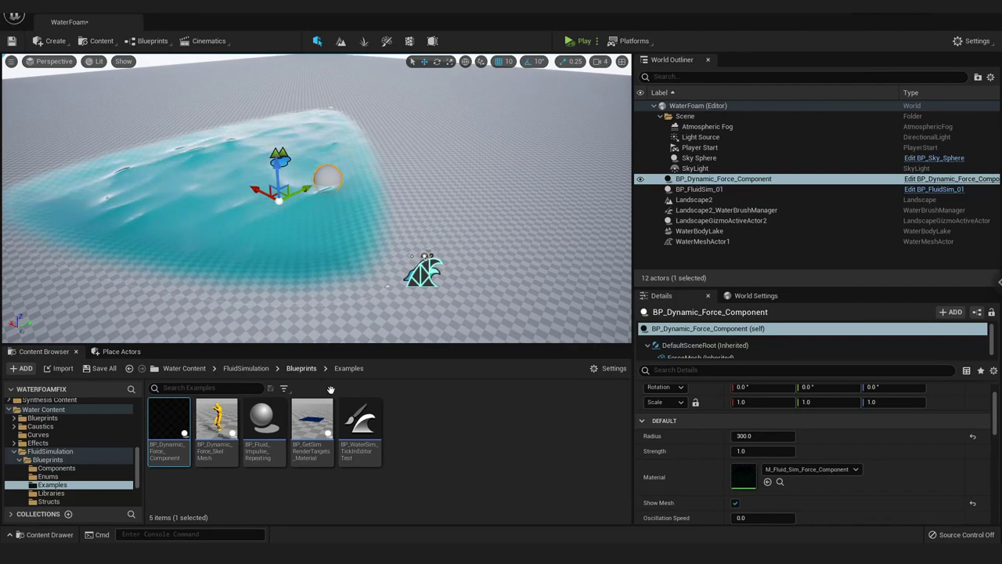
{"action": "scroll", "coordinate": [861, 464], "scroll_direction": "down", "scroll_amount": 3}
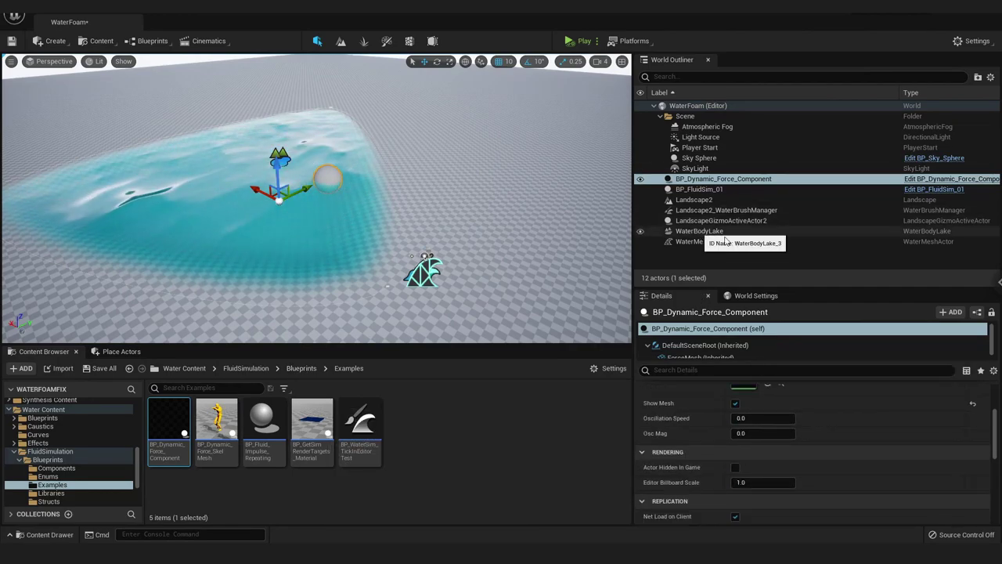
{"action": "left_click", "coordinate": [724, 234]}
Step: Browse to WaterBodyLake's Water Material in the WaterSurface folder and open Water_Material
{"action": "scroll", "coordinate": [922, 475], "scroll_direction": "down", "scroll_amount": 1}
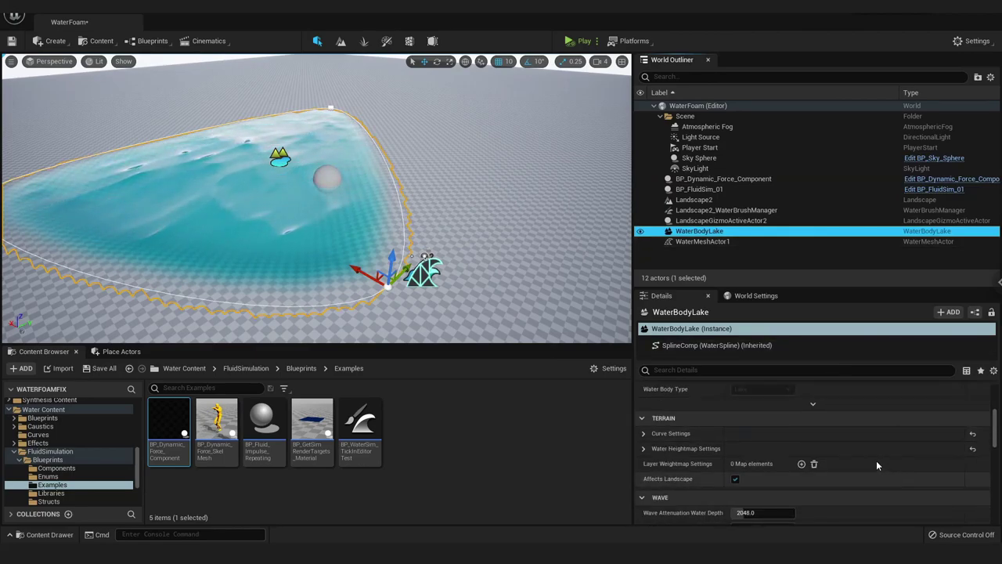
{"action": "scroll", "coordinate": [874, 462], "scroll_direction": "down", "scroll_amount": 2}
{"action": "scroll", "coordinate": [859, 481], "scroll_direction": "down", "scroll_amount": 2}
{"action": "scroll", "coordinate": [845, 470], "scroll_direction": "down", "scroll_amount": 1}
{"action": "scroll", "coordinate": [828, 456], "scroll_direction": "down", "scroll_amount": 2}
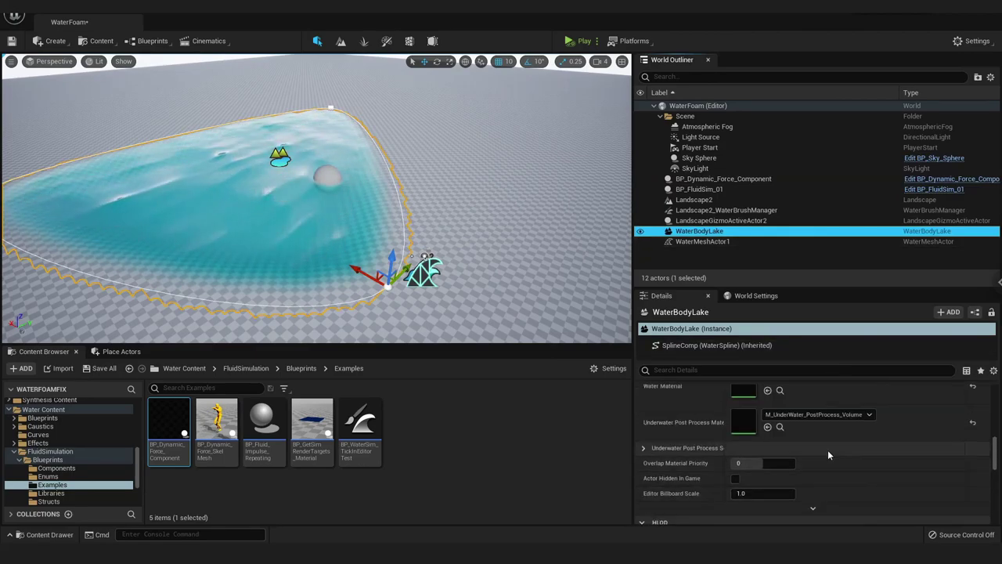
{"action": "scroll", "coordinate": [827, 453], "scroll_direction": "up", "scroll_amount": 1}
{"action": "scroll", "coordinate": [778, 421], "scroll_direction": "up", "scroll_amount": 1}
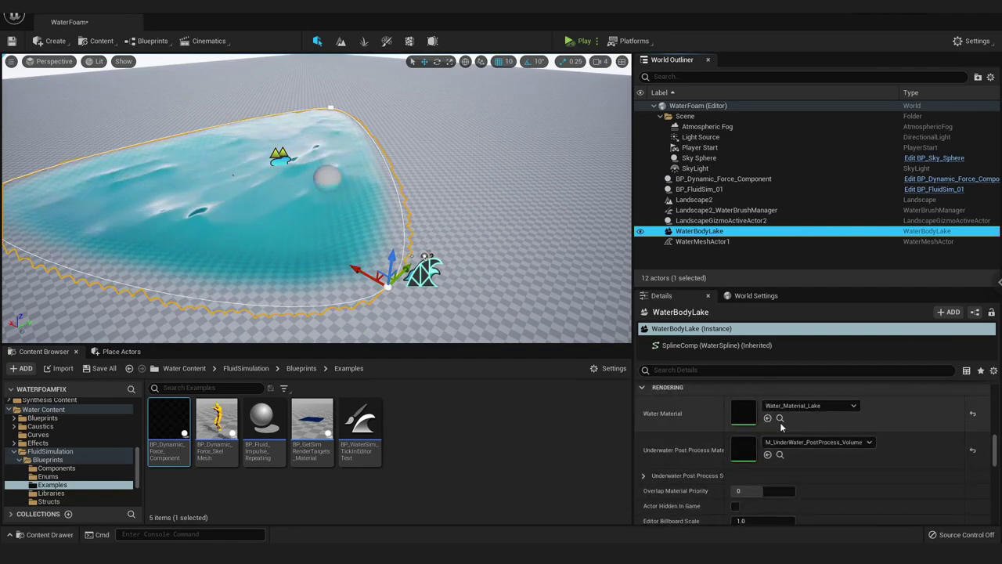
{"action": "left_click", "coordinate": [781, 419]}
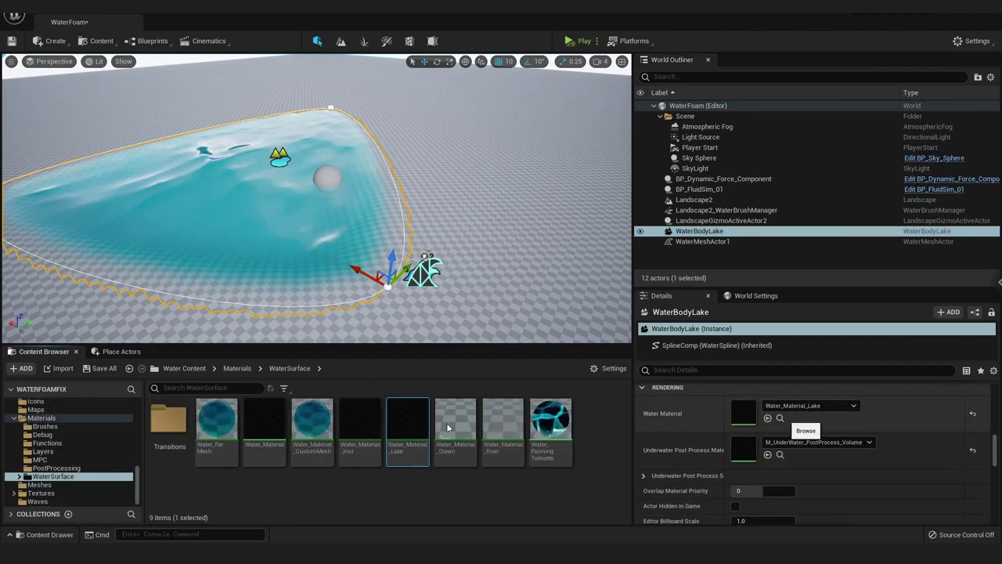
{"action": "double_click", "coordinate": [260, 413]}
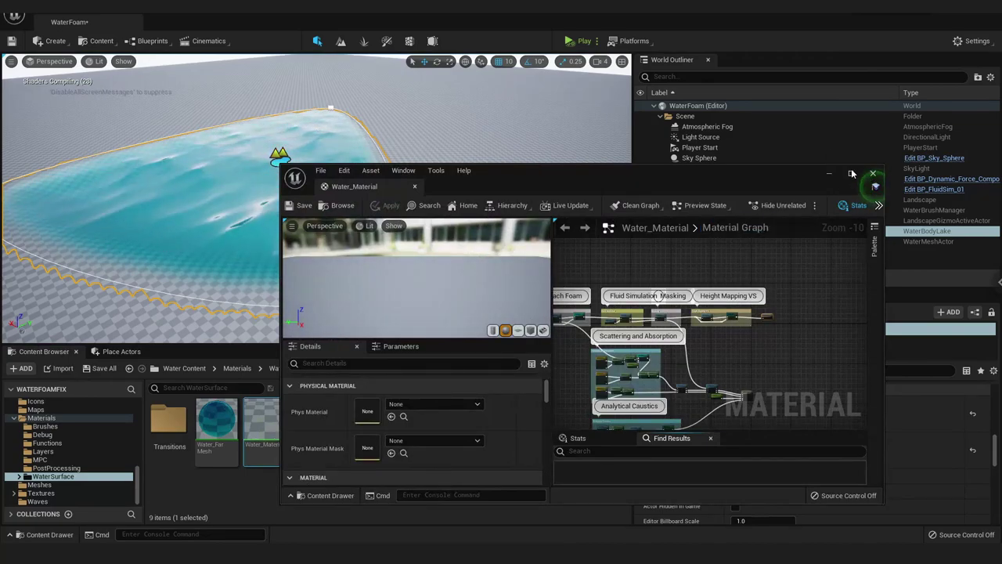
Step: Maximize the material editor and pan past the Water Attributes, Beach Foam and Normal Maps nodes
{"action": "double_click", "coordinate": [680, 176]}
{"action": "scroll", "coordinate": [679, 235], "scroll_direction": "up", "scroll_amount": 4}
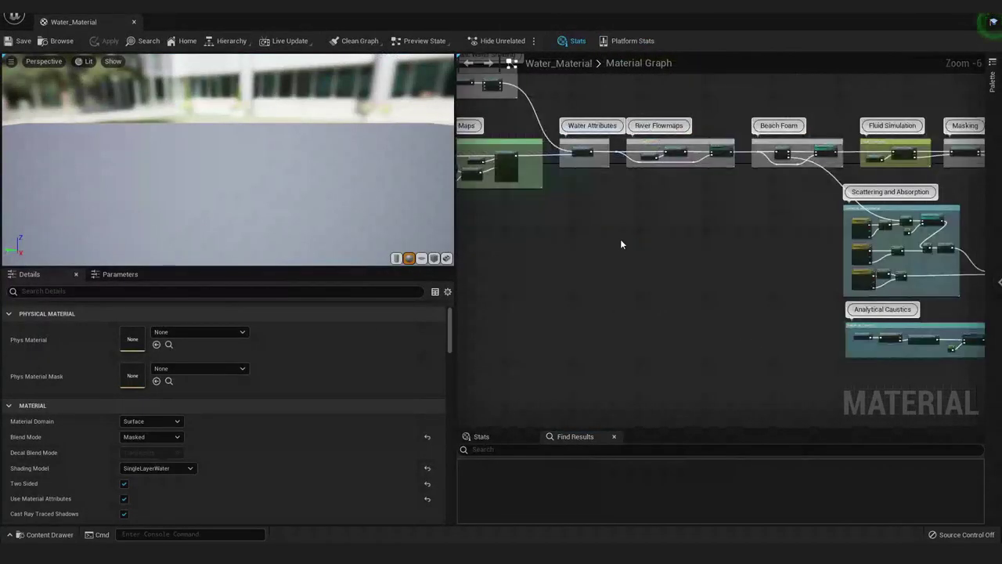
{"action": "mouse_move", "coordinate": [620, 239]}
{"action": "right_mouse_down"}
{"action": "mouse_move", "coordinate": [669, 280]}
{"action": "mouse_move", "coordinate": [627, 190]}
{"action": "right_mouse_up"}
{"action": "scroll", "coordinate": [689, 328], "scroll_direction": "up", "scroll_amount": 5}
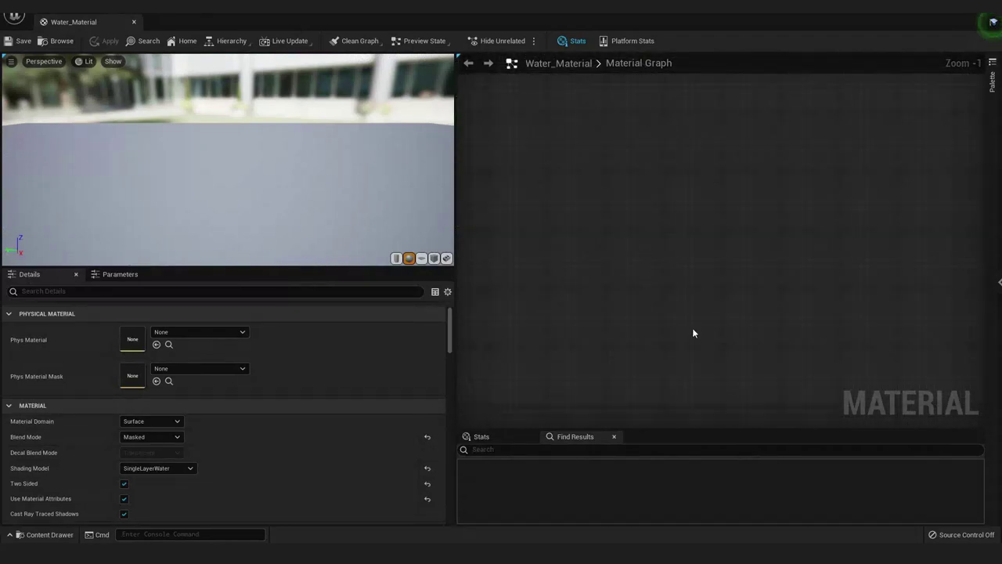
{"action": "scroll", "coordinate": [665, 297], "scroll_direction": "down", "scroll_amount": 3}
{"action": "scroll", "coordinate": [705, 290], "scroll_direction": "down", "scroll_amount": 1}
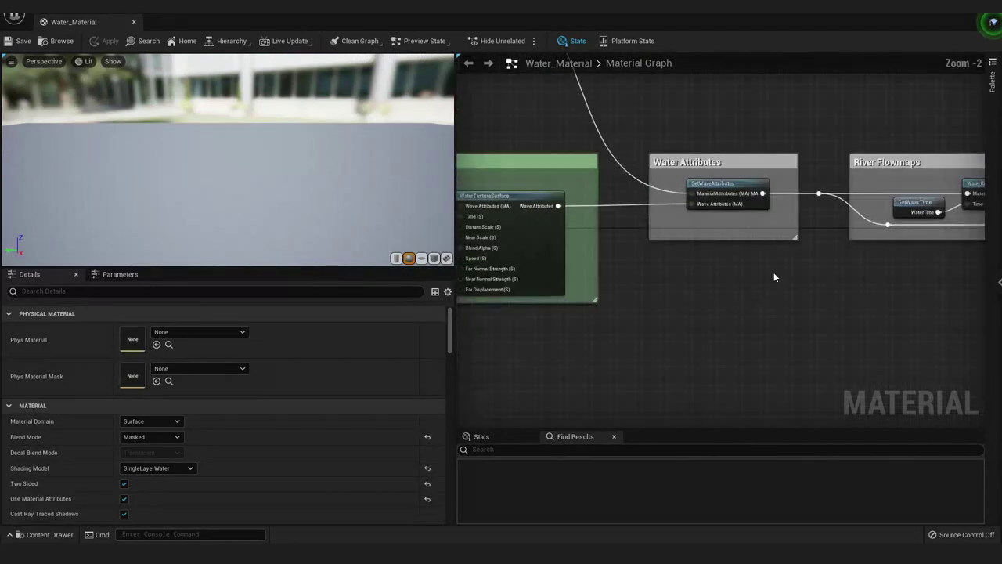
{"action": "scroll", "coordinate": [752, 282], "scroll_direction": "down", "scroll_amount": 2}
{"action": "right_click_drag", "start_coordinate": [644, 320], "coordinate": [775, 356]}
{"action": "right_click_drag", "start_coordinate": [678, 175], "coordinate": [695, 182]}
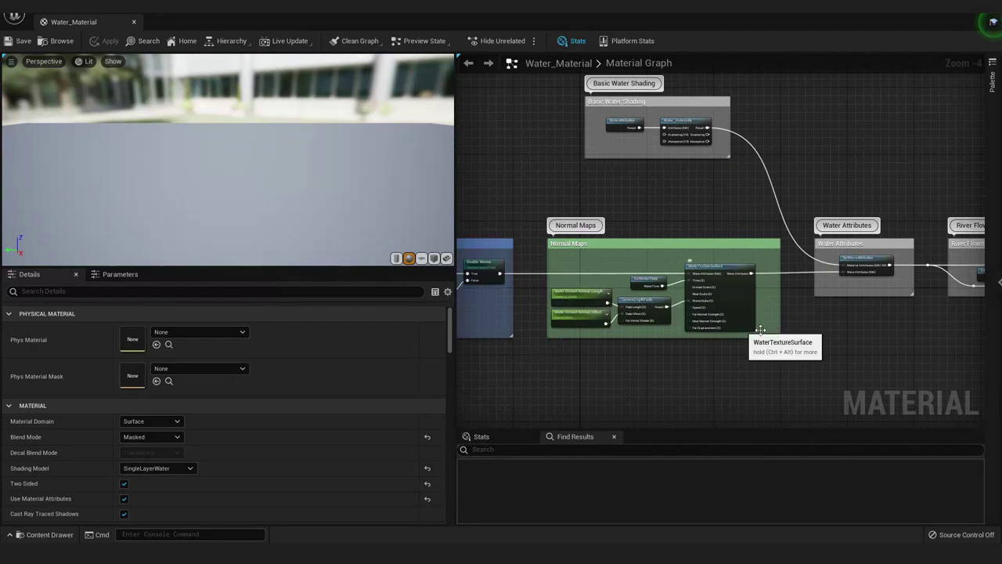
Step: Pan through Waves to the Fluid Simulation section and right-click SampleFluidSimulation's Enable Foam input
{"action": "scroll", "coordinate": [579, 352], "scroll_direction": "down", "scroll_amount": 3}
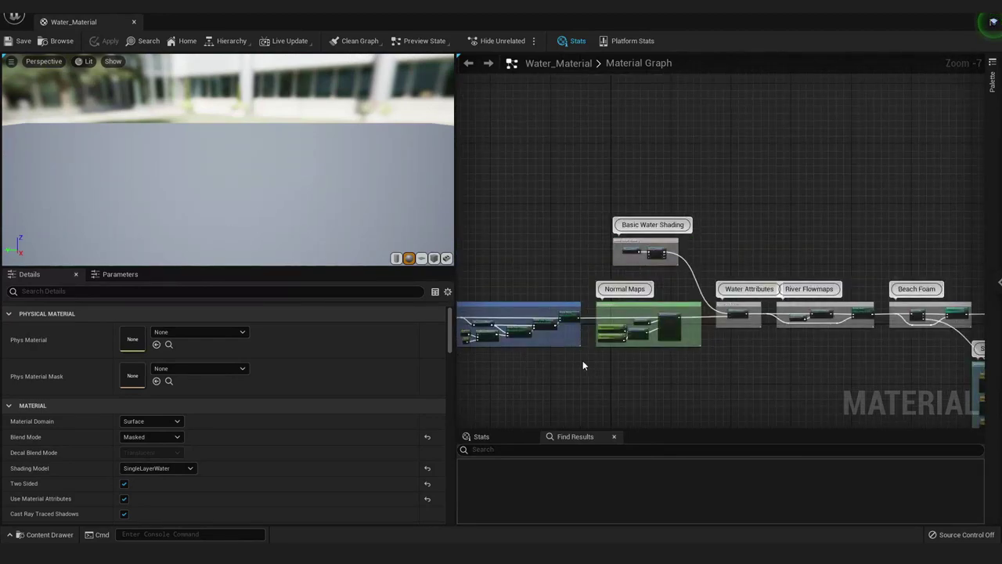
{"action": "mouse_move", "coordinate": [582, 362]}
{"action": "right_mouse_down"}
{"action": "mouse_move", "coordinate": [760, 359]}
{"action": "mouse_move", "coordinate": [432, 339]}
{"action": "right_mouse_up"}
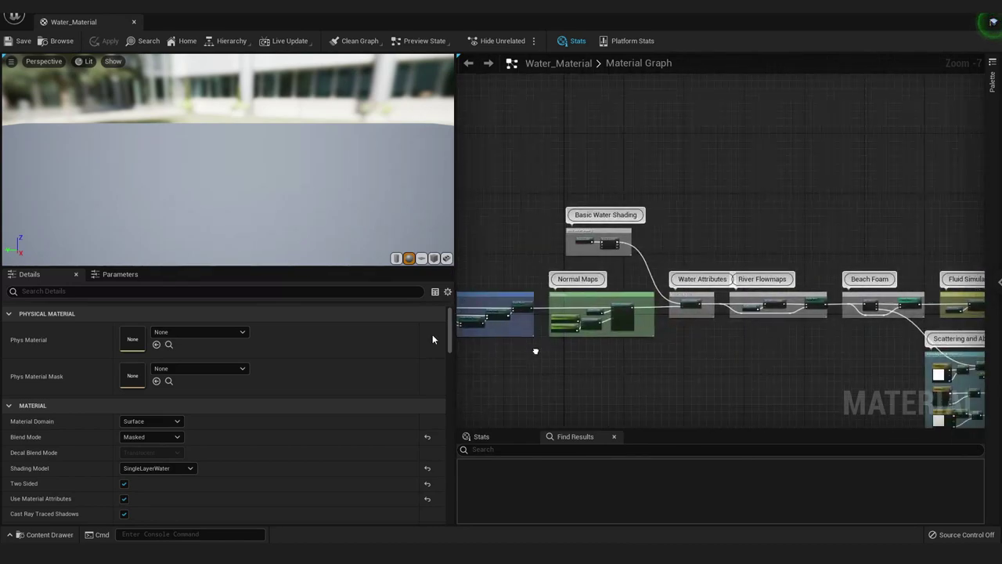
{"action": "scroll", "coordinate": [701, 339], "scroll_direction": "up", "scroll_amount": 1}
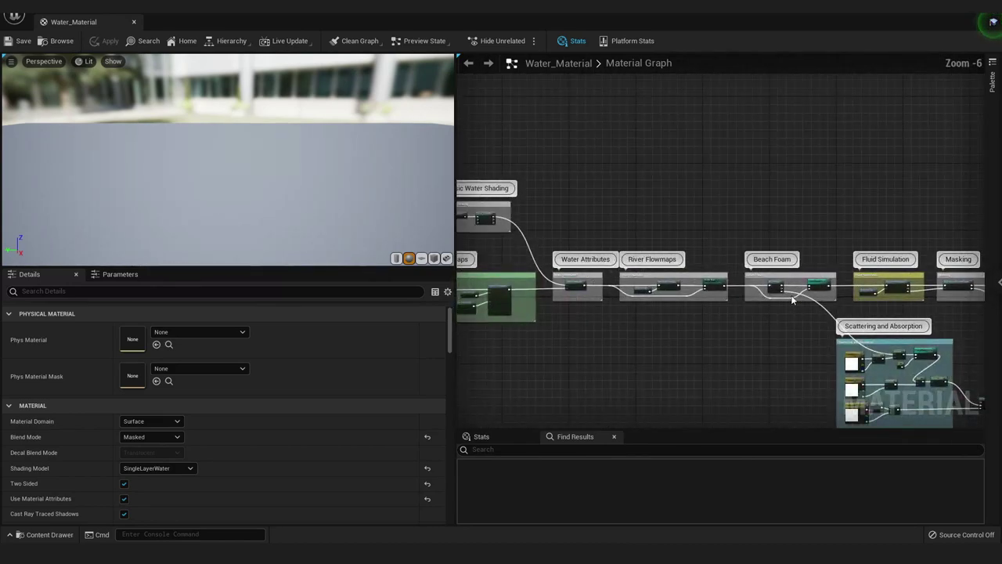
{"action": "scroll", "coordinate": [701, 339], "scroll_direction": "up", "scroll_amount": 3}
{"action": "right_click_drag", "start_coordinate": [659, 365], "coordinate": [495, 343]}
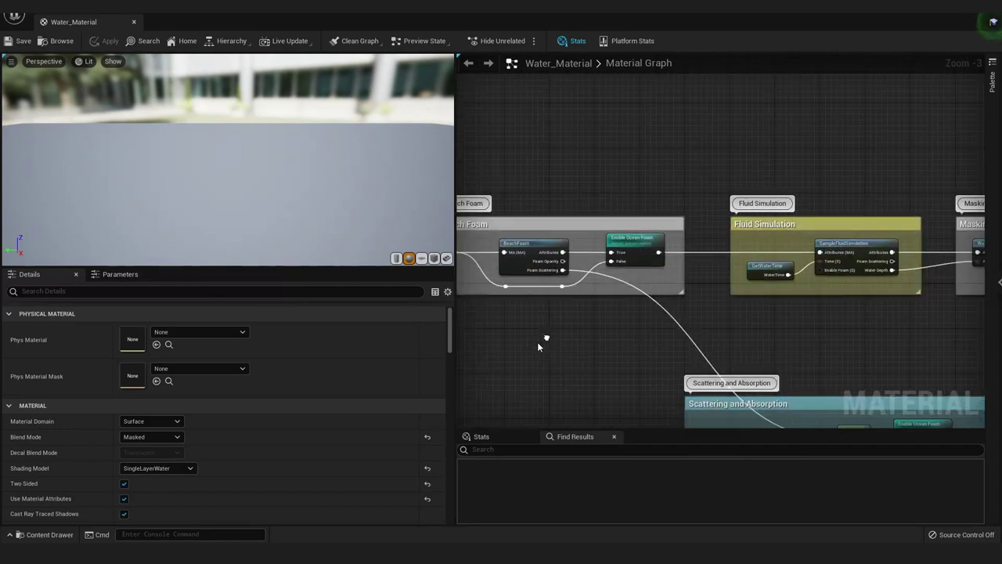
{"action": "scroll", "coordinate": [898, 271], "scroll_direction": "up", "scroll_amount": 3}
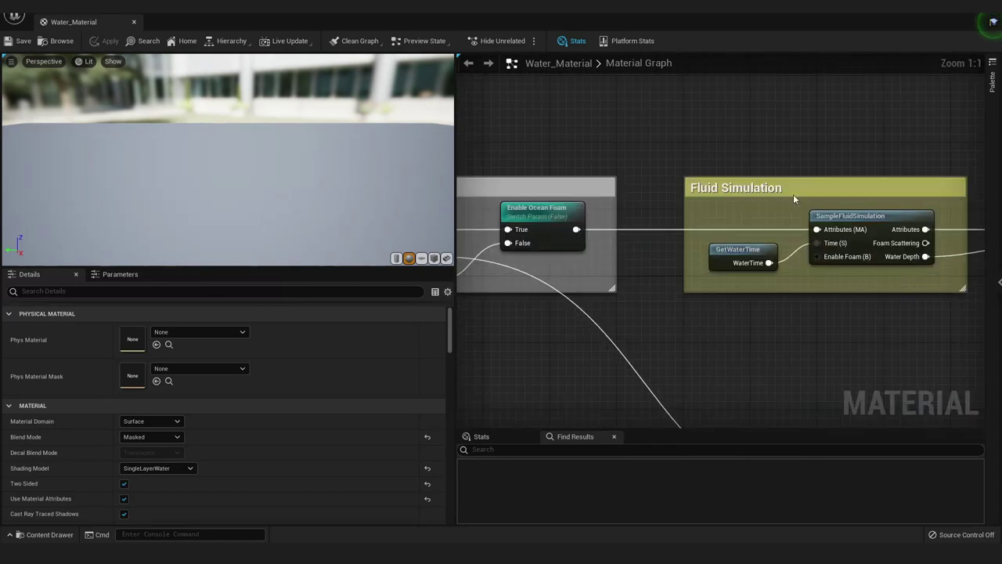
{"action": "scroll", "coordinate": [806, 305], "scroll_direction": "up", "scroll_amount": 1}
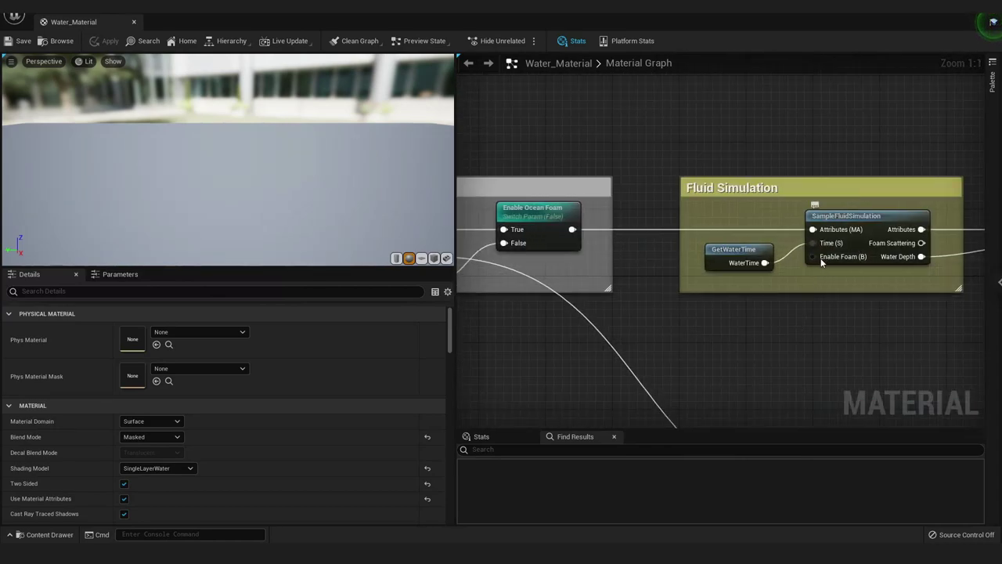
{"action": "mouse_move", "coordinate": [818, 256]}
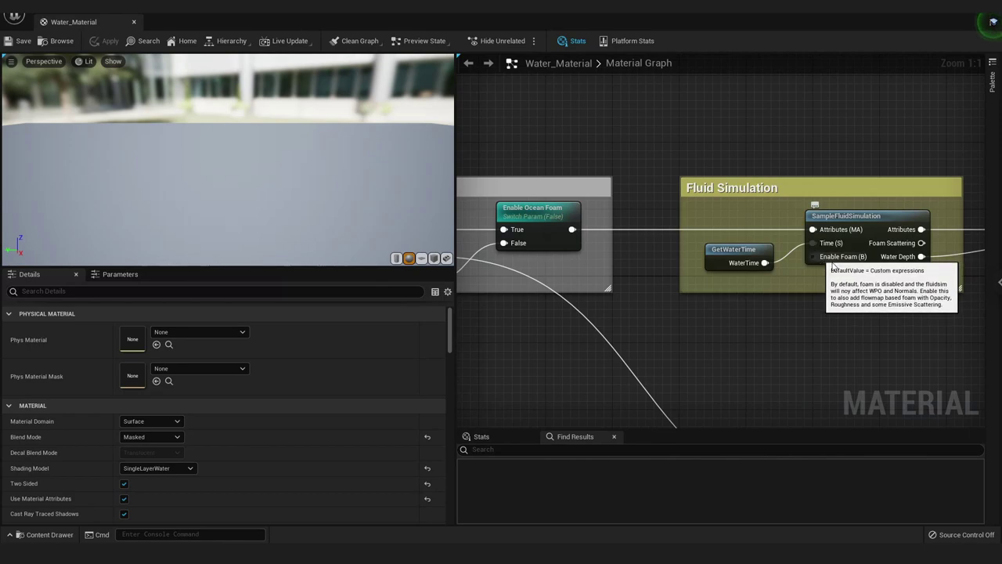
{"action": "right_click", "coordinate": [815, 256]}
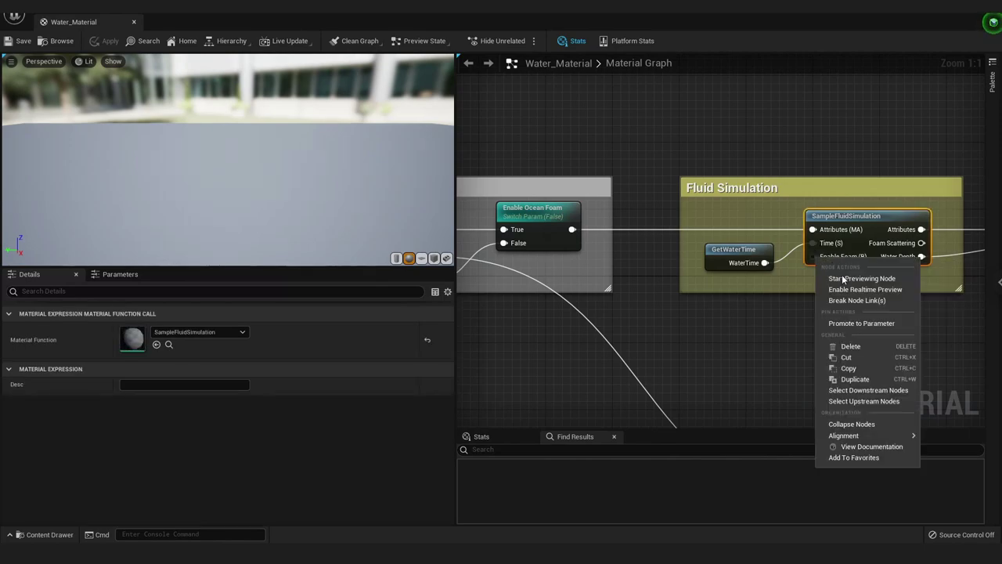
Step: Promote Enable Foam to an Enable Foam (B) parameter defaulting True, wire it in, and save
{"action": "left_click", "coordinate": [858, 323]}
{"action": "key", "text": "Return"}
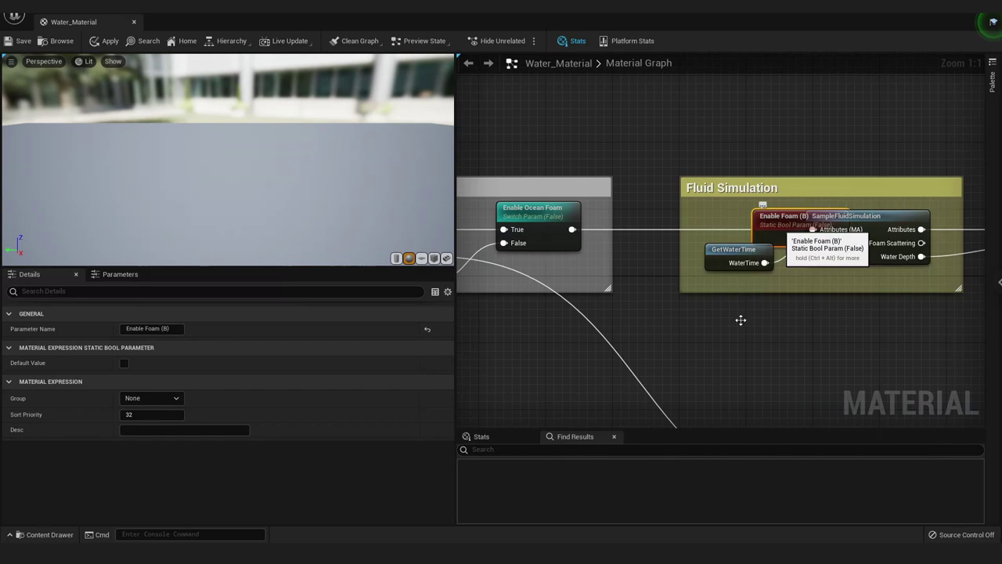
{"action": "left_click_drag", "start_coordinate": [740, 320], "coordinate": [740, 320]}
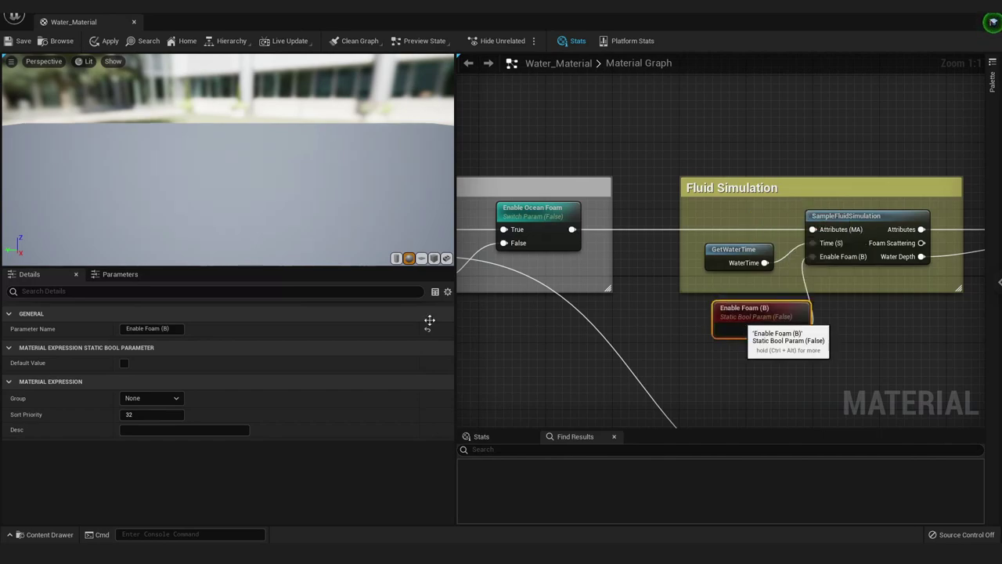
{"action": "left_click", "coordinate": [124, 365]}
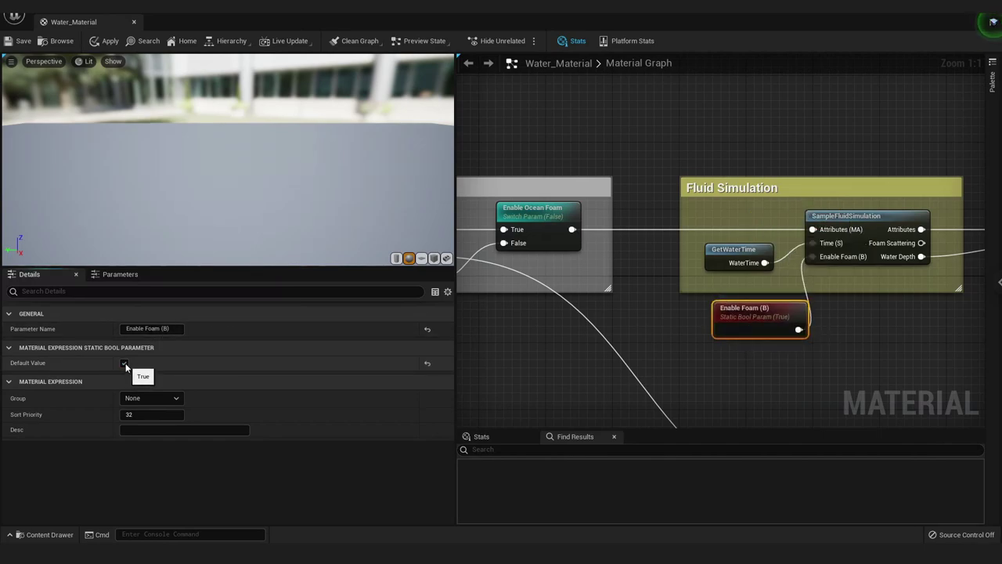
{"action": "left_click", "coordinate": [19, 42]}
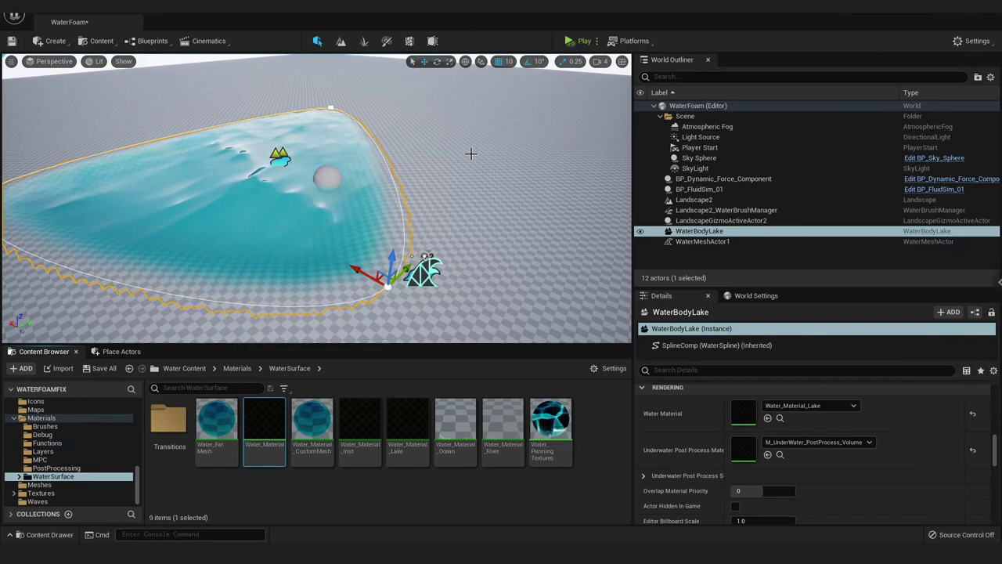
{"action": "left_click", "coordinate": [581, 40]}
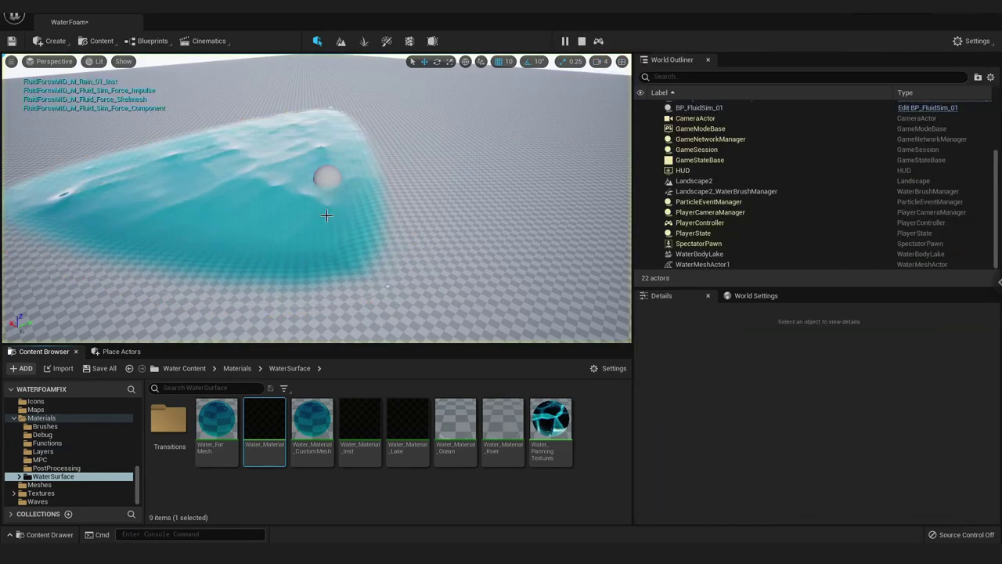
{"action": "left_click", "coordinate": [333, 173]}
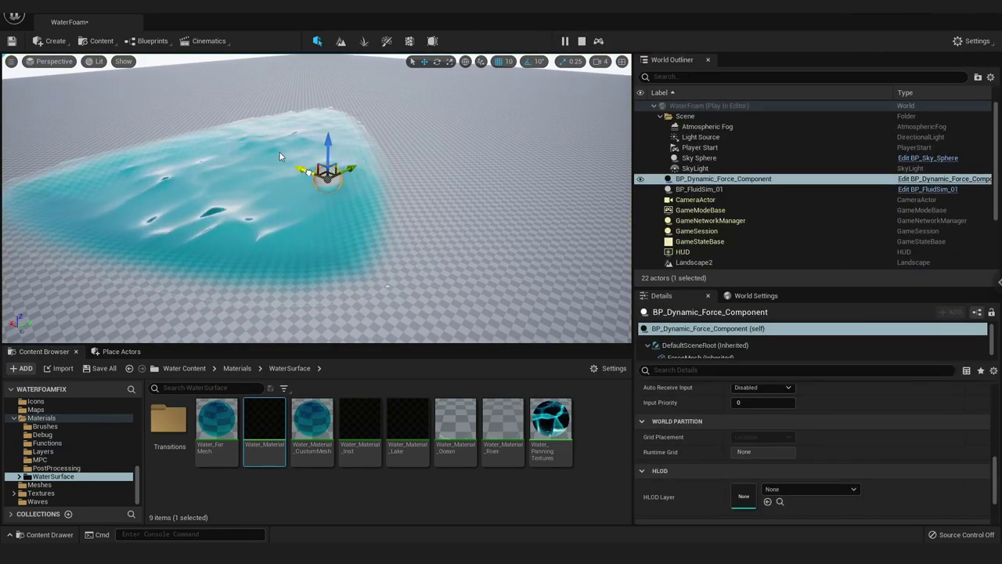
{"action": "left_click_drag", "start_coordinate": [251, 147], "coordinate": [295, 161]}
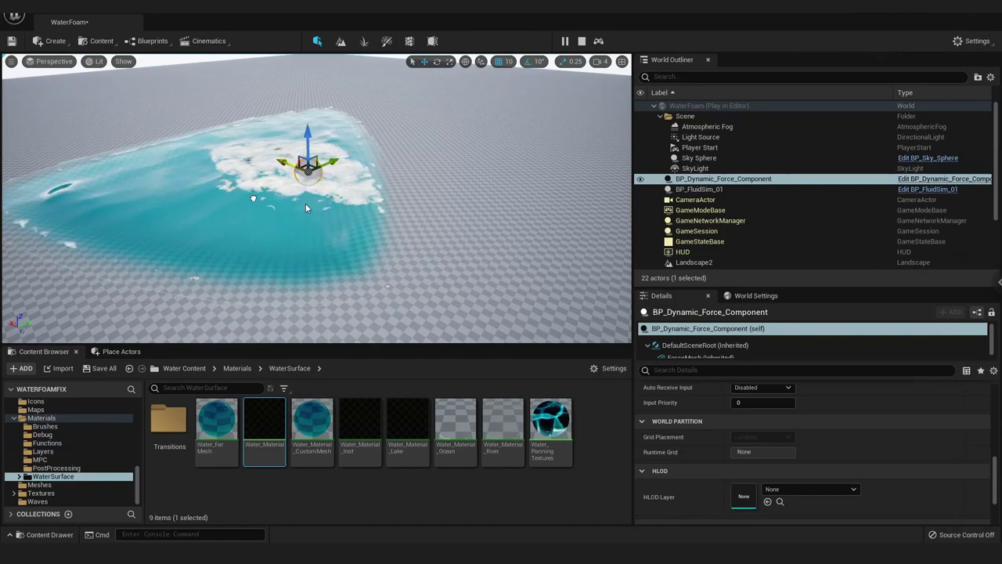
{"action": "mouse_move", "coordinate": [305, 208]}
{"action": "left_mouse_down"}
{"action": "mouse_move", "coordinate": [176, 132]}
{"action": "mouse_move", "coordinate": [200, 137]}
{"action": "left_mouse_up"}
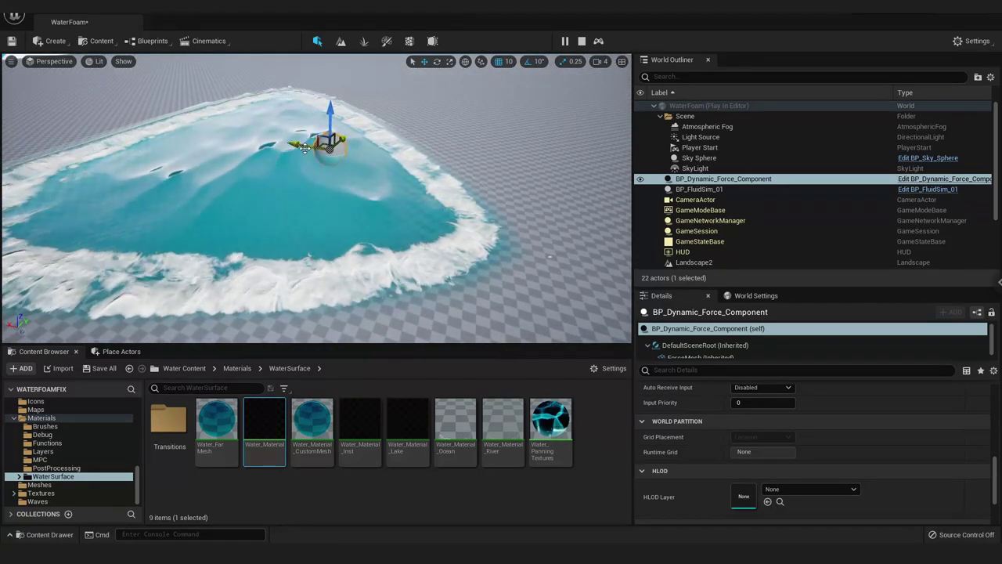
{"action": "mouse_move", "coordinate": [305, 148]}
{"action": "left_mouse_down"}
{"action": "mouse_move", "coordinate": [262, 154]}
{"action": "mouse_move", "coordinate": [375, 145]}
{"action": "mouse_move", "coordinate": [251, 140]}
{"action": "left_mouse_up"}
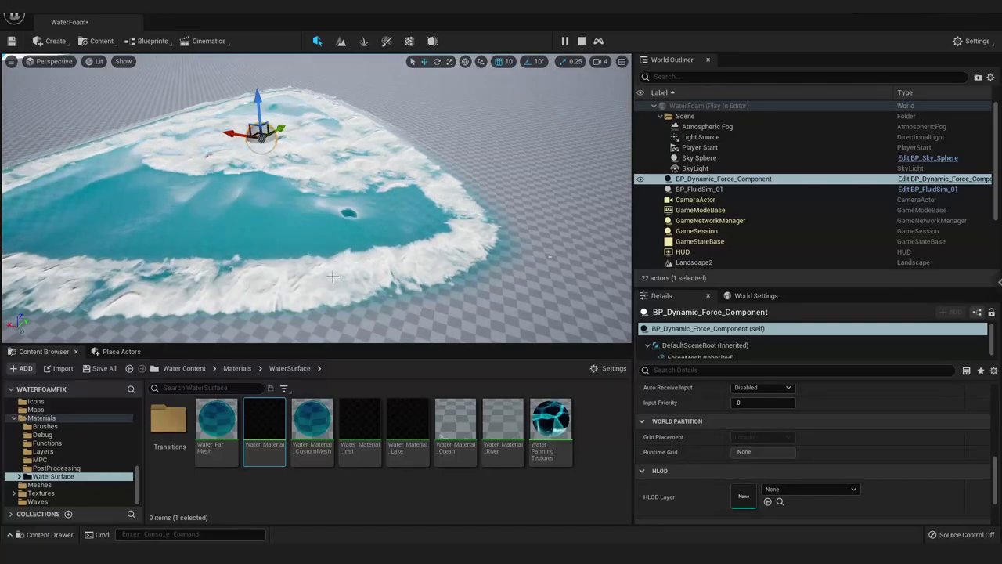
{"action": "left_click", "coordinate": [582, 41]}
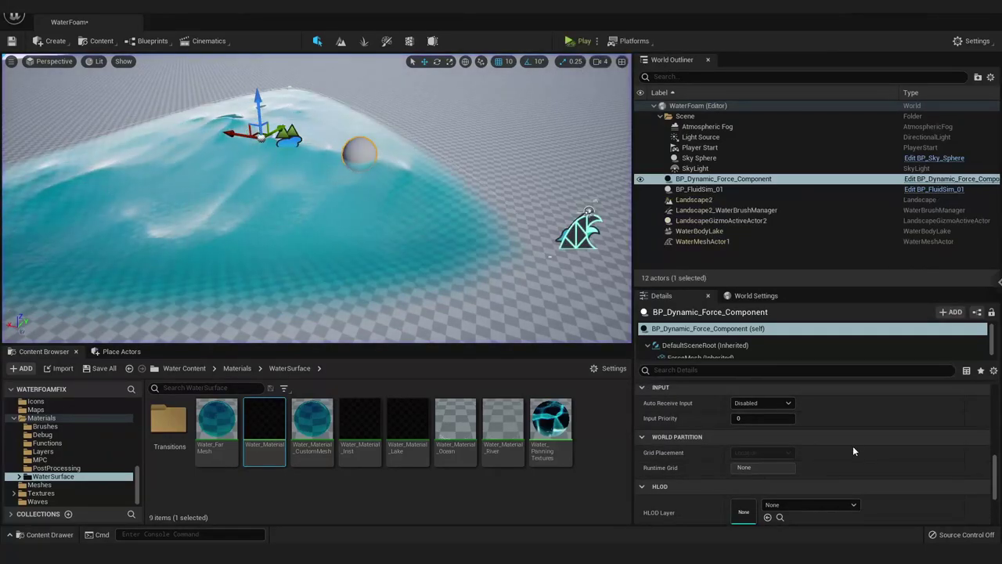
Step: Set BP_FluidSim_01's Simulation Damping from 0.1 to 0.5 and start Play
{"action": "scroll", "coordinate": [882, 469], "scroll_direction": "down", "scroll_amount": 2}
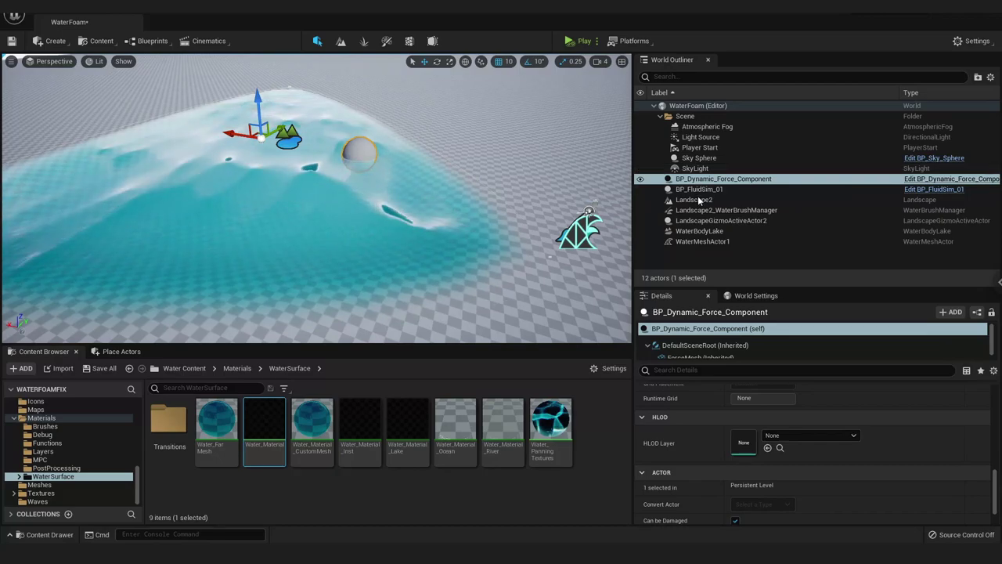
{"action": "left_click", "coordinate": [698, 190]}
{"action": "scroll", "coordinate": [906, 443], "scroll_direction": "up", "scroll_amount": 1}
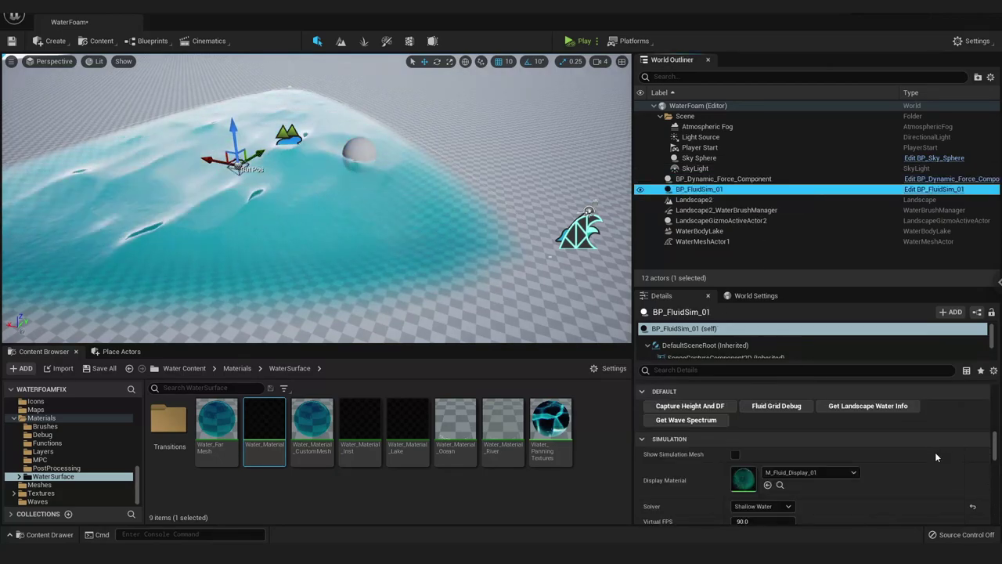
{"action": "scroll", "coordinate": [934, 457], "scroll_direction": "down", "scroll_amount": 1}
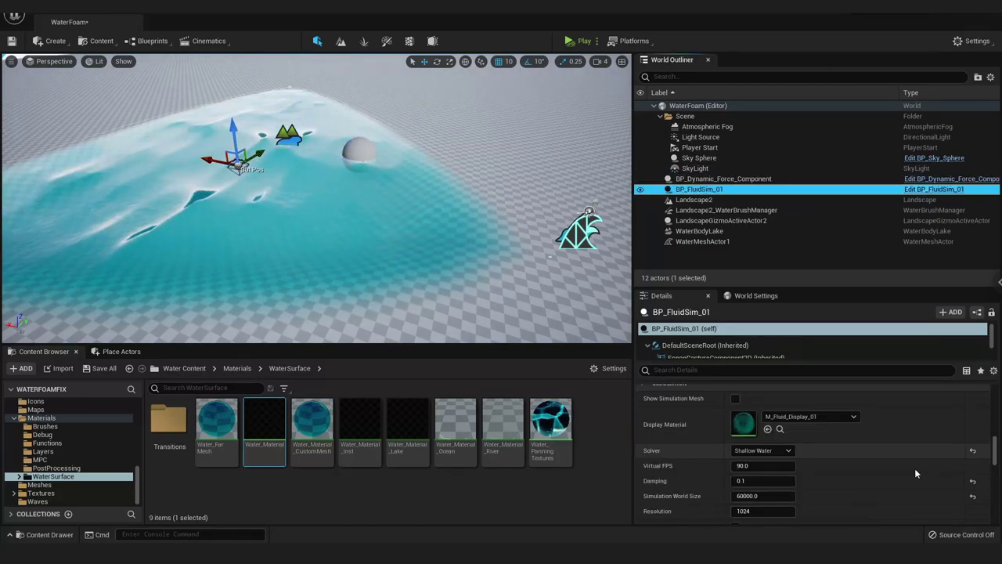
{"action": "left_click", "coordinate": [760, 483]}
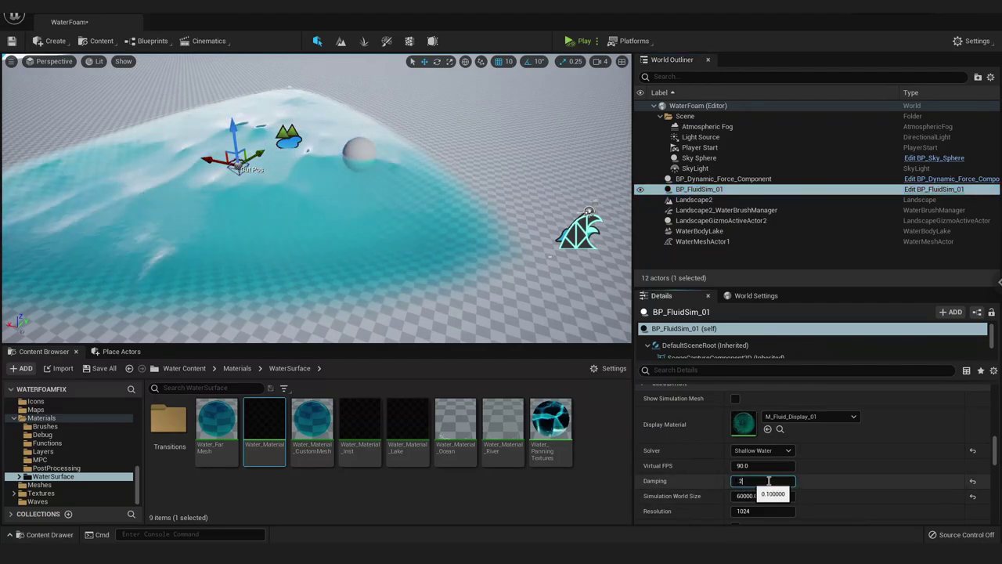
{"action": "type", "text": "25"}
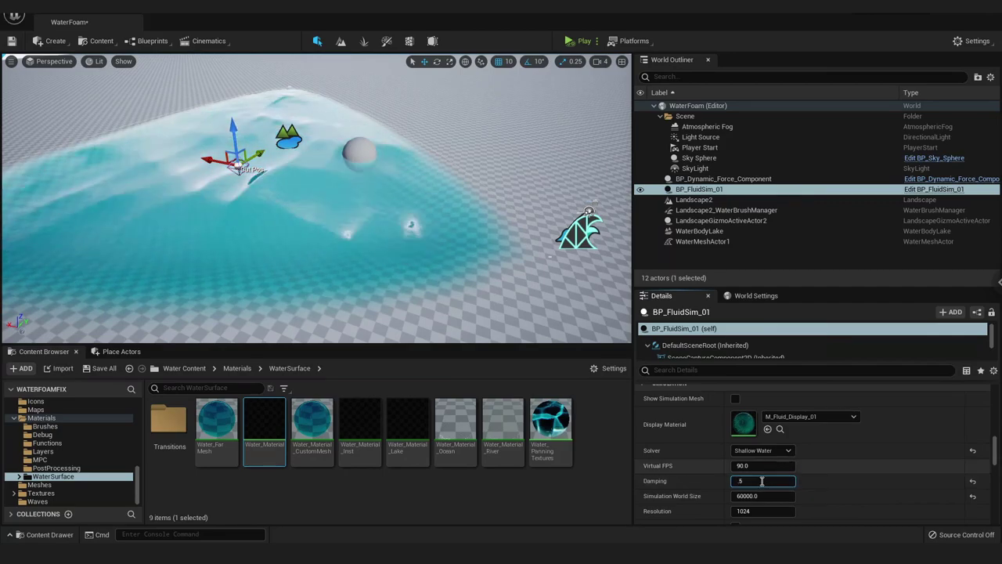
{"action": "type", "text": "5"}
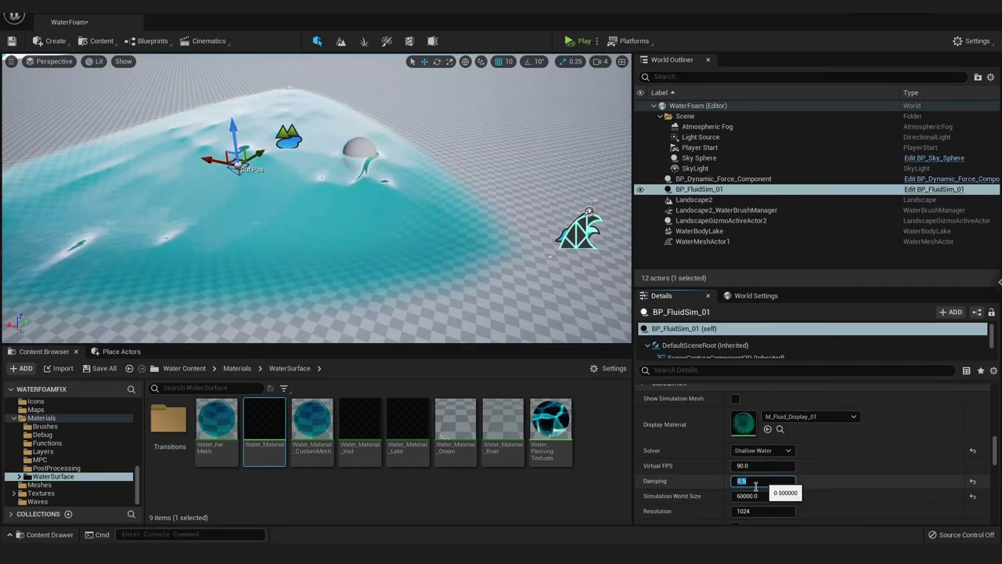
{"action": "left_click", "coordinate": [579, 41]}
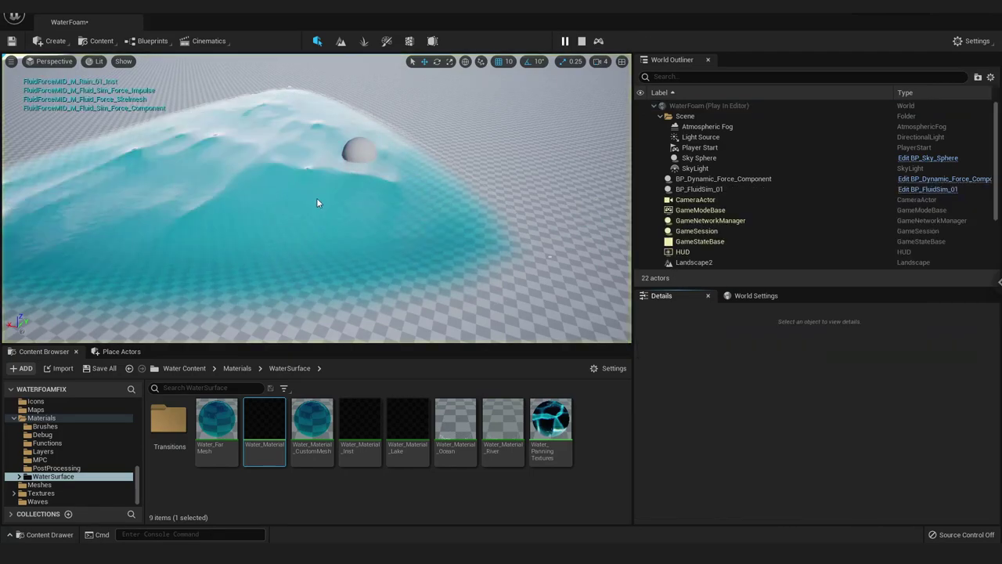
Step: Drag the dynamic force sphere around the lake and click water spots to churn white foam
{"action": "left_click", "coordinate": [358, 149]}
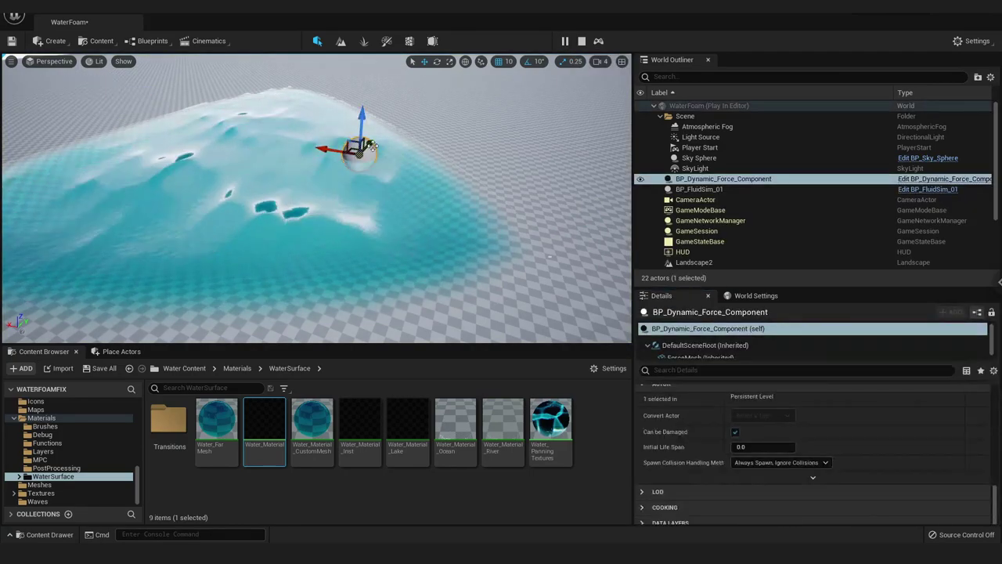
{"action": "left_click_drag", "start_coordinate": [372, 146], "coordinate": [363, 171]}
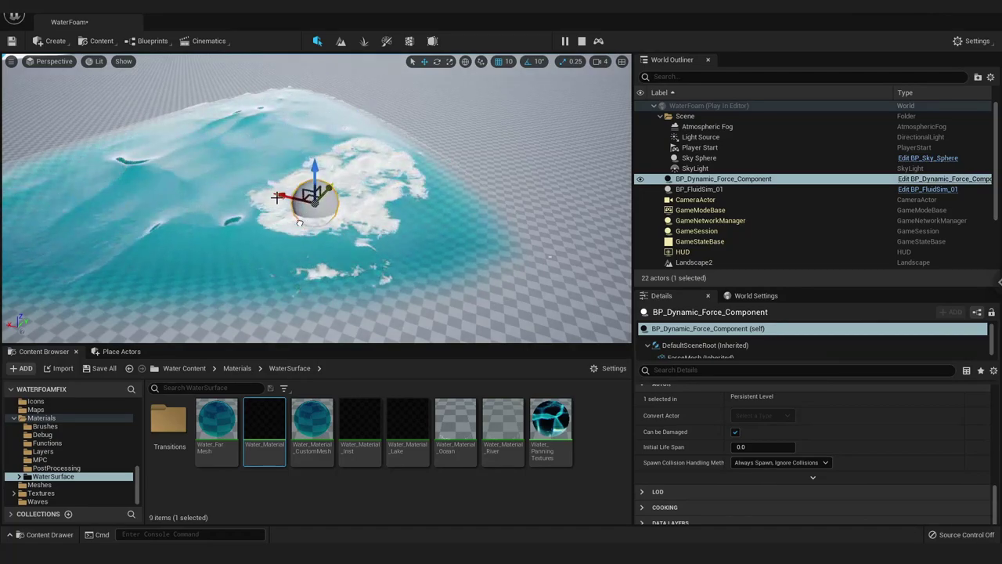
{"action": "left_click_drag", "start_coordinate": [298, 224], "coordinate": [202, 179]}
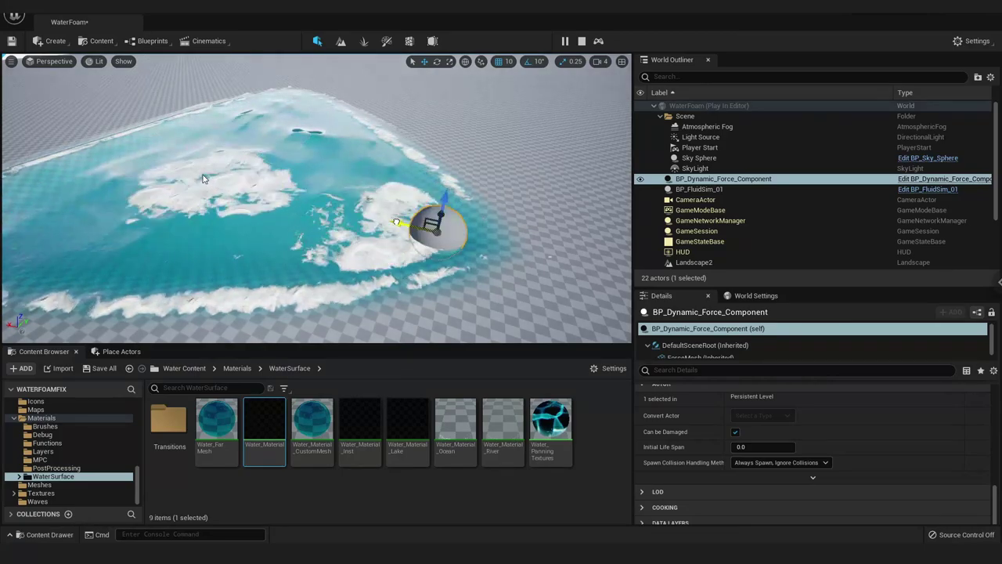
{"action": "left_click_drag", "start_coordinate": [202, 178], "coordinate": [313, 196]}
{"action": "mouse_move", "coordinate": [313, 196]}
{"action": "right_mouse_down"}
{"action": "mouse_move", "coordinate": [449, 194]}
{"action": "mouse_move", "coordinate": [568, 169]}
{"action": "right_mouse_up"}
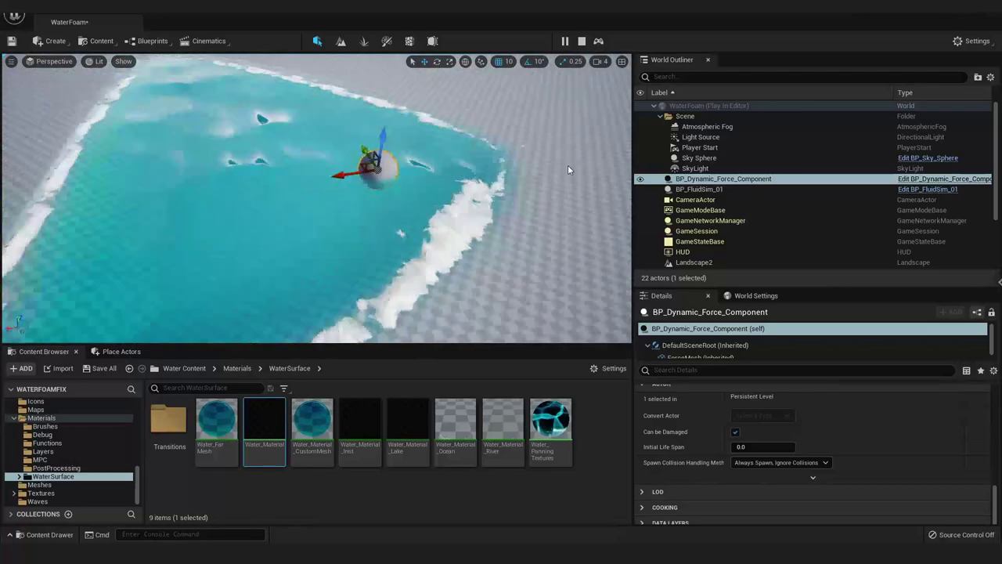
{"action": "right_click_drag", "start_coordinate": [569, 169], "coordinate": [221, 227]}
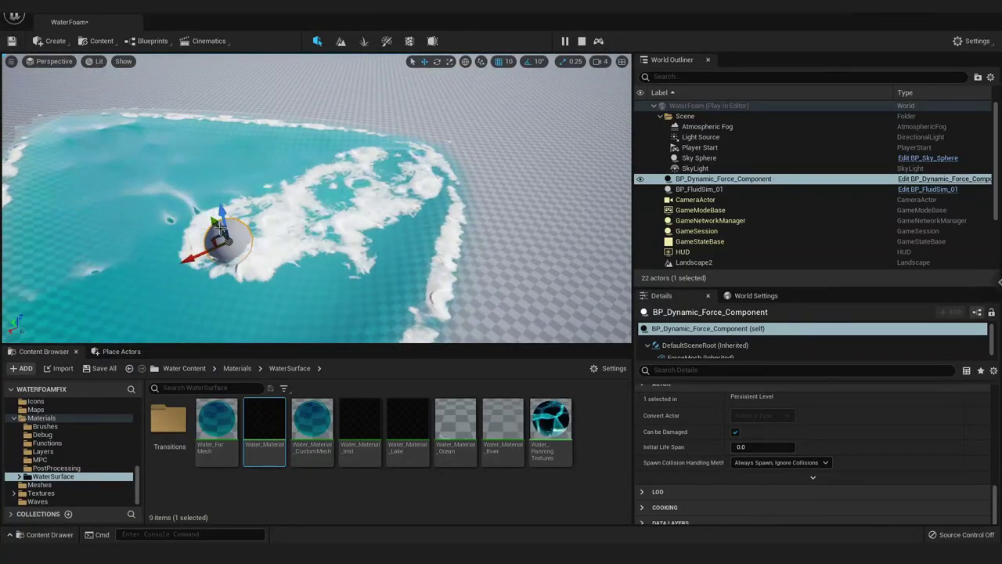
{"action": "left_click_drag", "start_coordinate": [222, 227], "coordinate": [143, 130]}
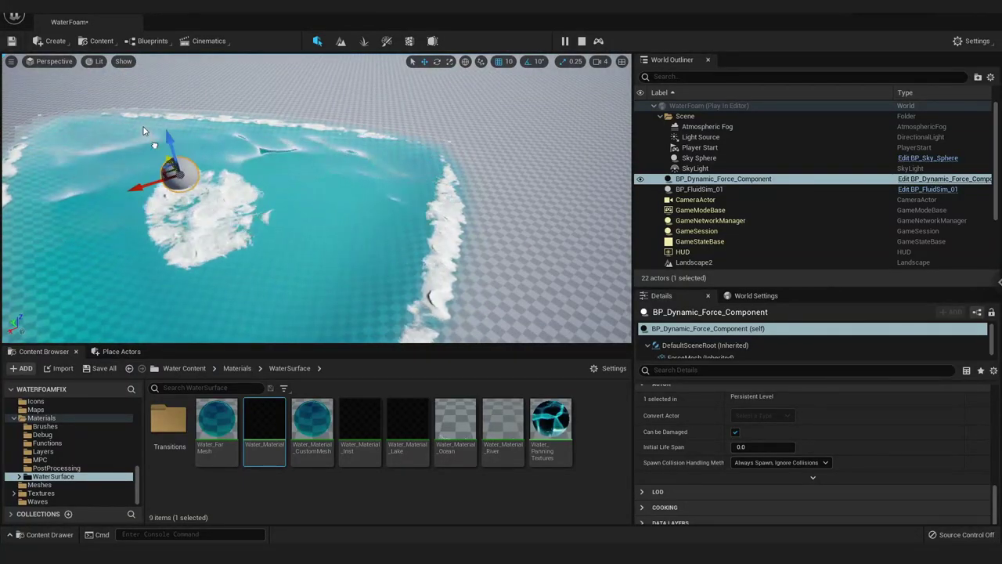
{"action": "left_click", "coordinate": [464, 187]}
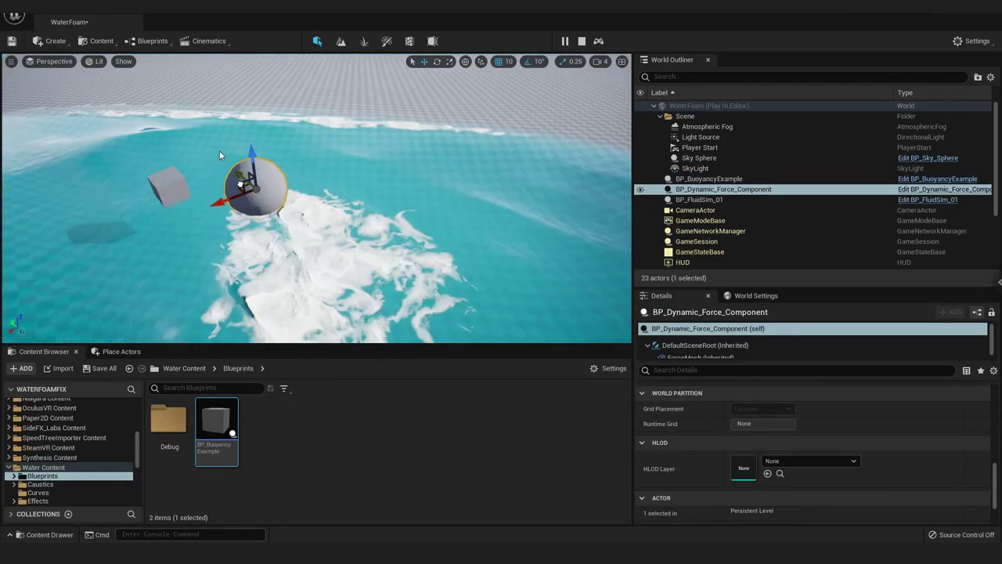
{"action": "left_click", "coordinate": [294, 210]}
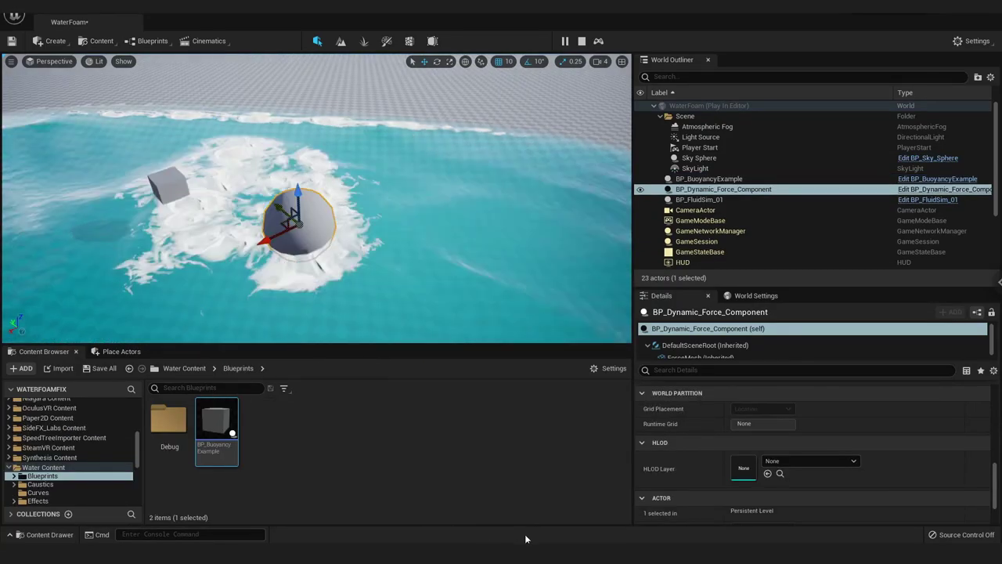